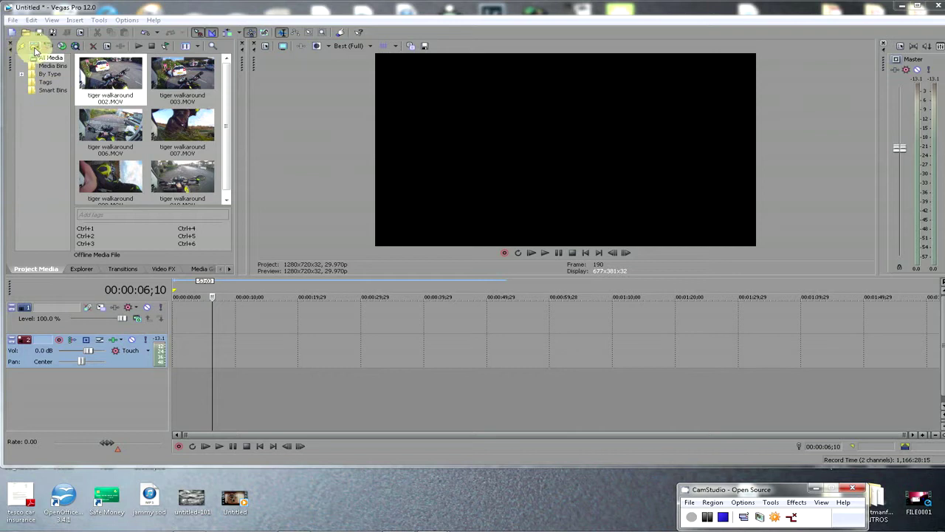
pyautogui.click(34, 47)
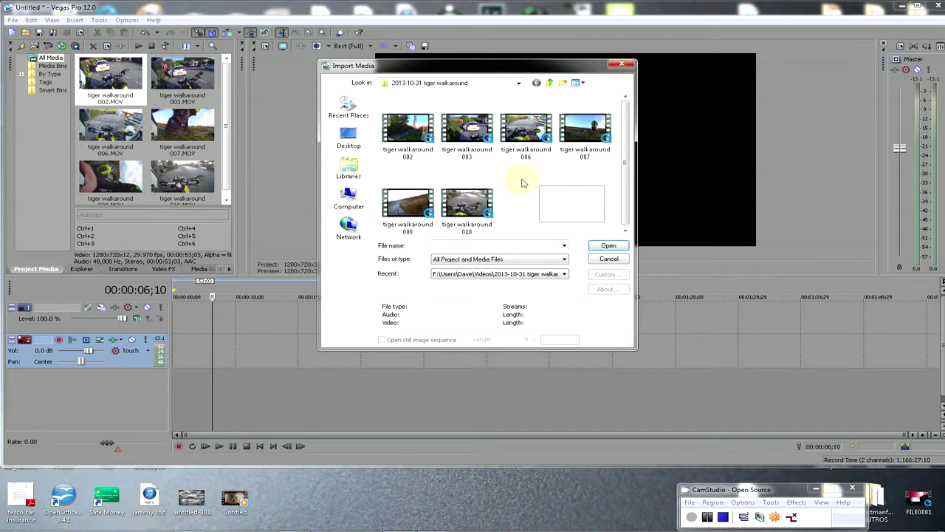
pyautogui.moveTo(521, 182); pyautogui.dragTo(409, 126)
pyautogui.click(607, 248)
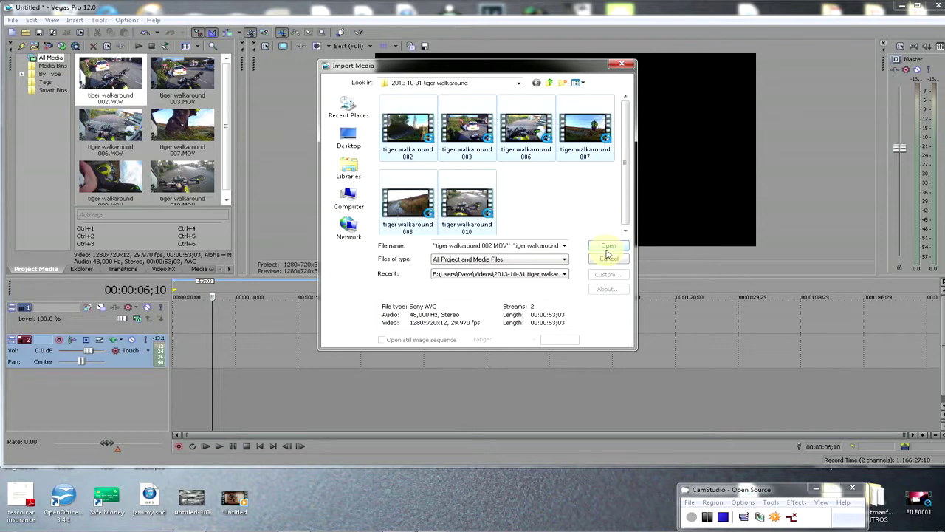
pyautogui.click(623, 66)
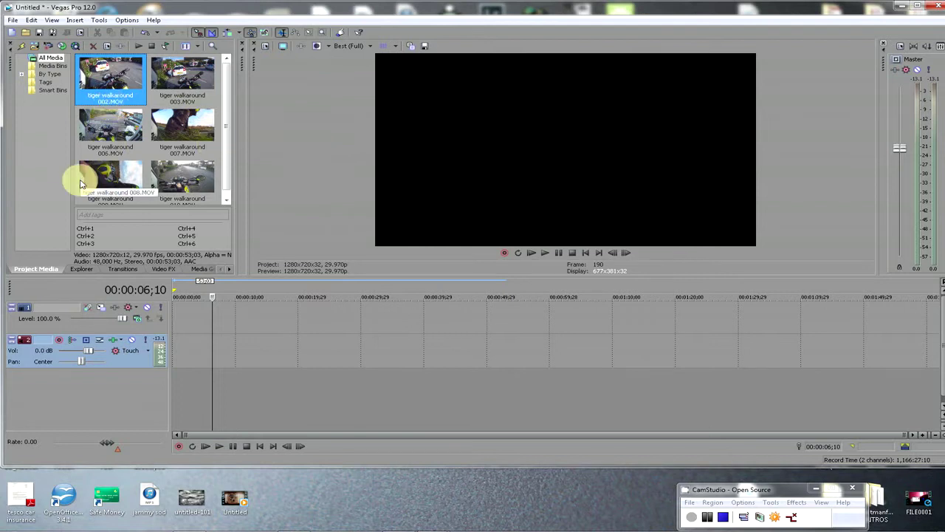
# Place tiger walkaround 002.MOV at the start of the timeline and preview it from 00:00:14;09.
pyautogui.moveTo(102, 71); pyautogui.dragTo(215, 362)
pyautogui.click(261, 383)
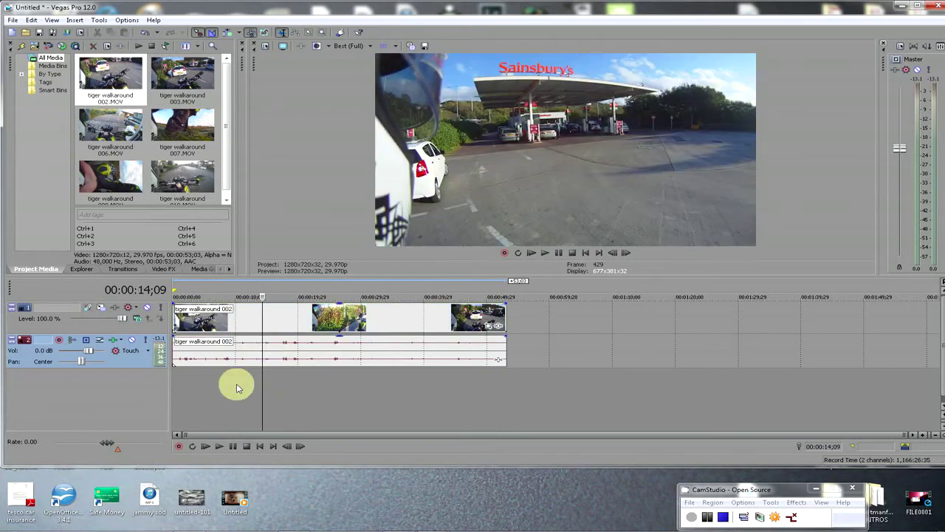
pyautogui.click(219, 446)
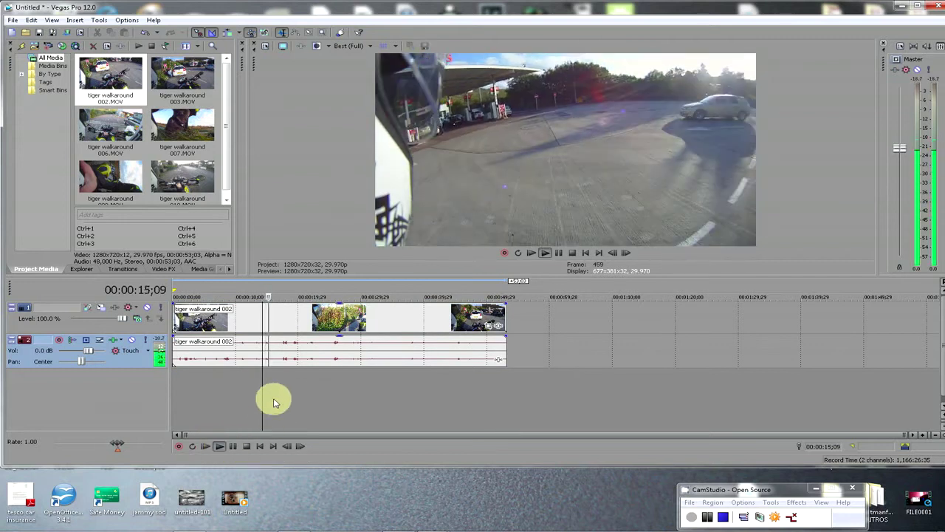
pyautogui.click(245, 445)
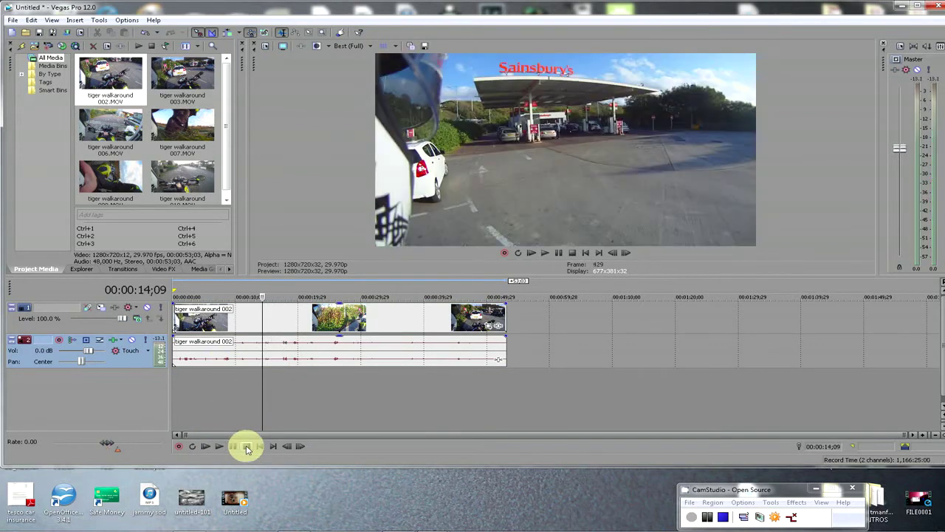
# Slide the linked video and audio events along the timeline together, and return them to the start.
pyautogui.click(316, 357)
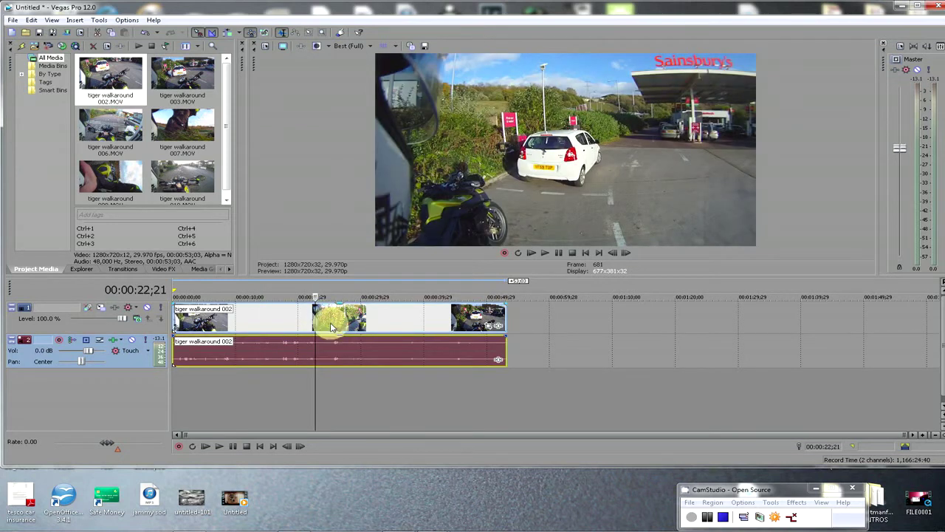
pyautogui.moveTo(332, 346); pyautogui.dragTo(414, 354)
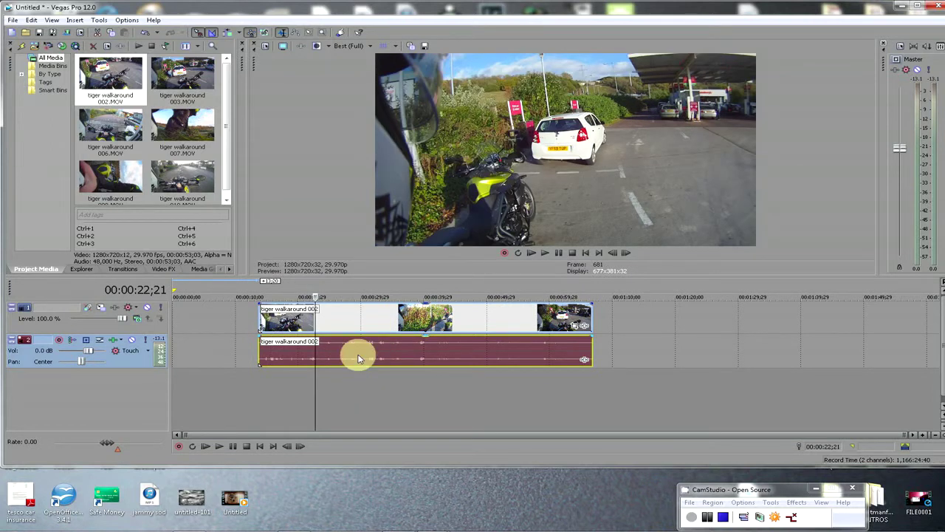
pyautogui.click(357, 353)
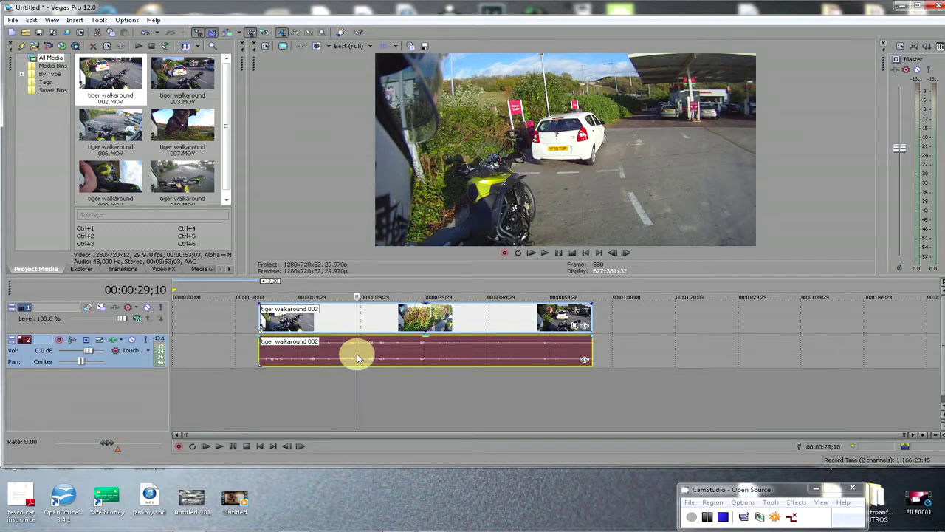
pyautogui.moveTo(395, 351); pyautogui.dragTo(293, 350)
# Remove the audio event from its group so it is no longer tied to the video.
pyautogui.rightClick(293, 350)
pyautogui.moveTo(369, 283)
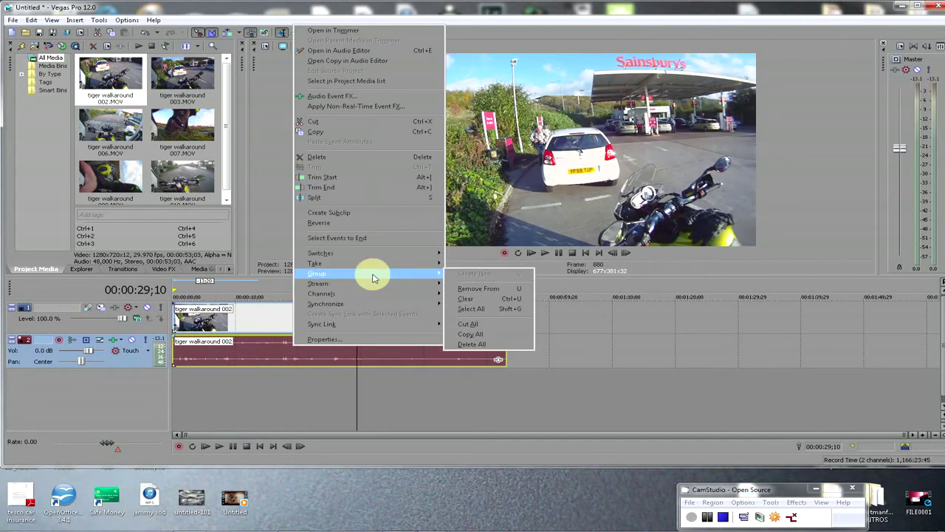
pyautogui.click(471, 293)
# Test moving the ungrouped audio and video events independently along the timeline, and return them to the start.
pyautogui.moveTo(403, 355); pyautogui.dragTo(353, 356)
pyautogui.click(413, 383)
pyautogui.moveTo(342, 317)
pyautogui.mouseDown()
pyautogui.moveTo(361, 319)
pyautogui.moveTo(327, 317)
pyautogui.mouseUp()
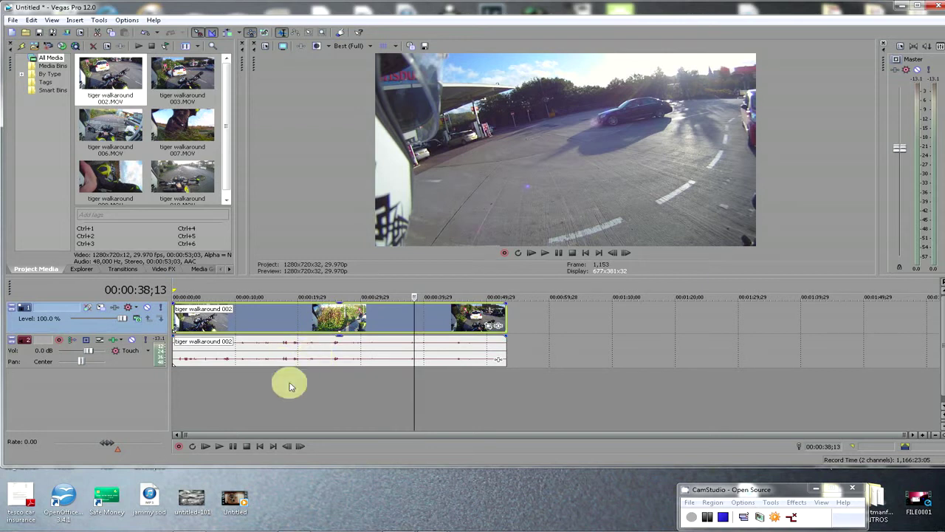
pyautogui.moveTo(360, 325)
pyautogui.mouseDown()
pyautogui.moveTo(514, 325)
pyautogui.moveTo(342, 326)
pyautogui.mouseUp()
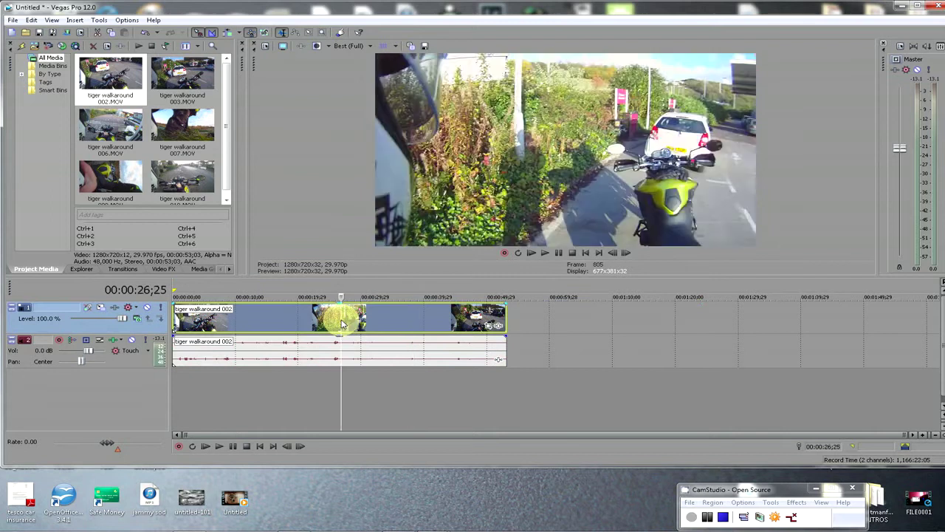
pyautogui.rightClick(342, 326)
pyautogui.moveTo(419, 464)
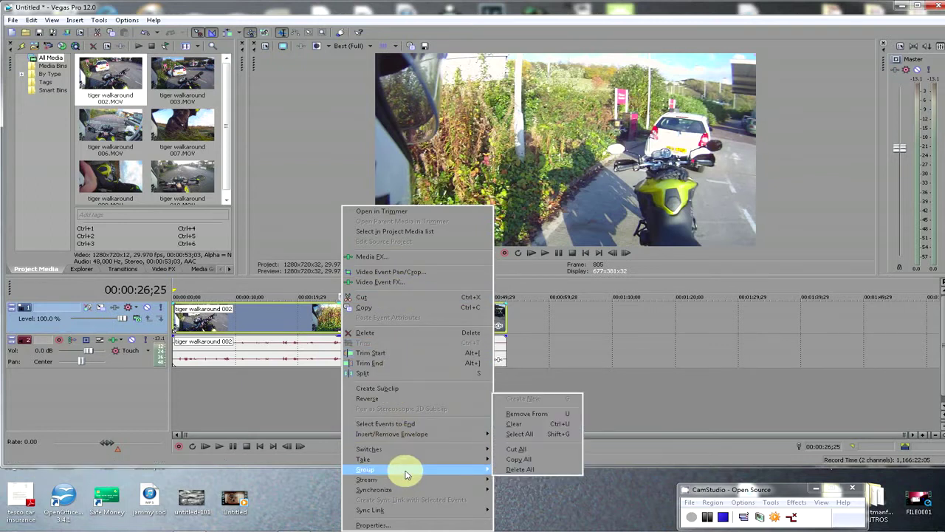
pyautogui.click(310, 318)
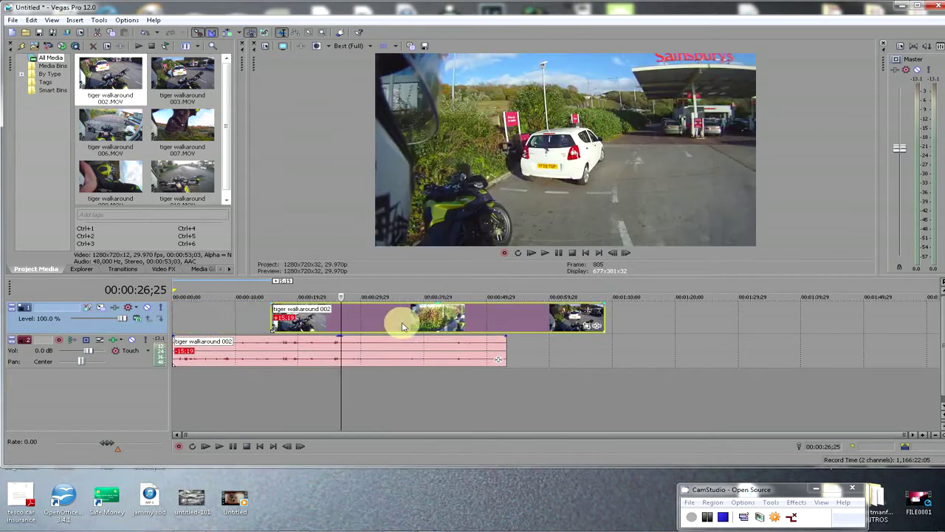
pyautogui.rightClick(243, 324)
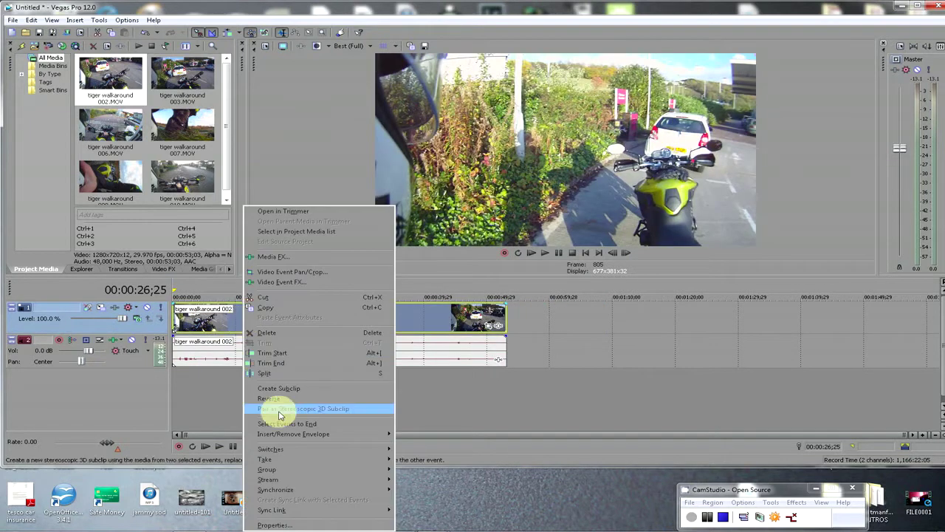
pyautogui.moveTo(281, 487)
# Select the video and audio events together and create a new group from them.
pyautogui.click(425, 319)
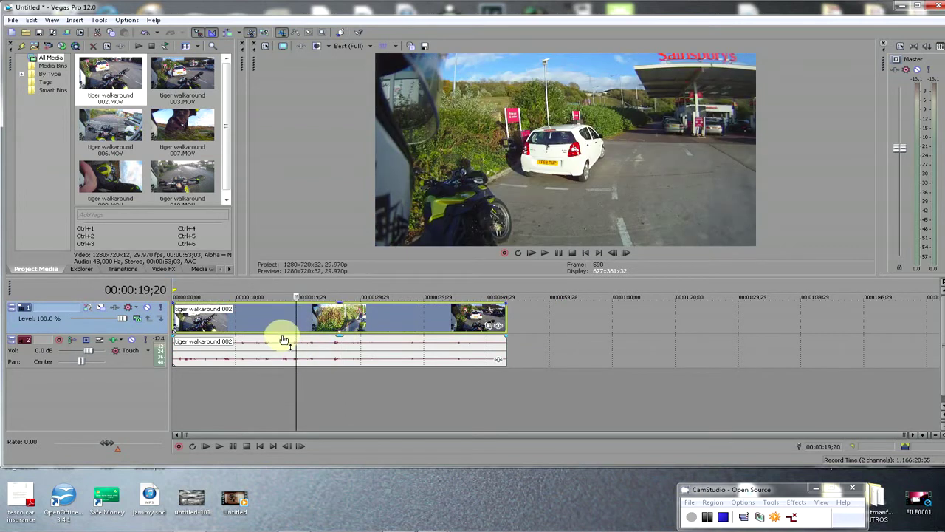
pyautogui.click(283, 351)
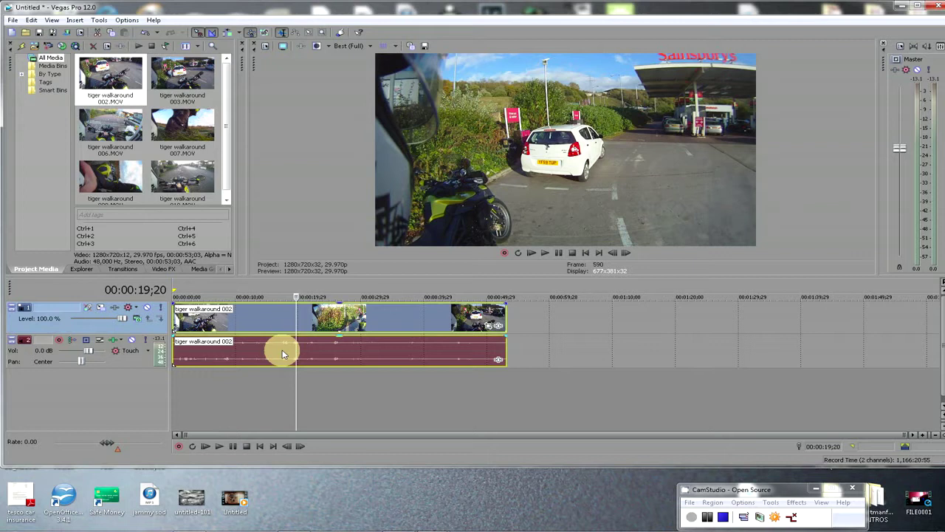
pyautogui.rightClick(315, 356)
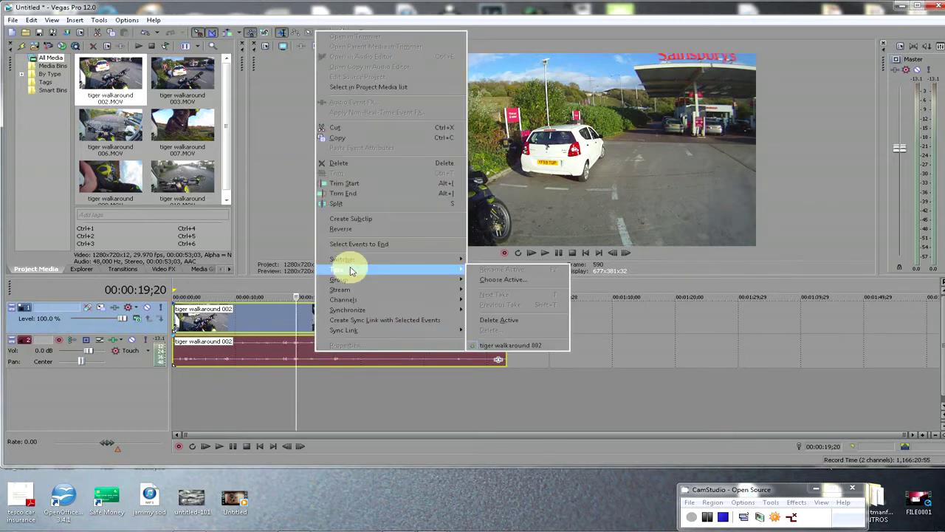
pyautogui.moveTo(362, 279)
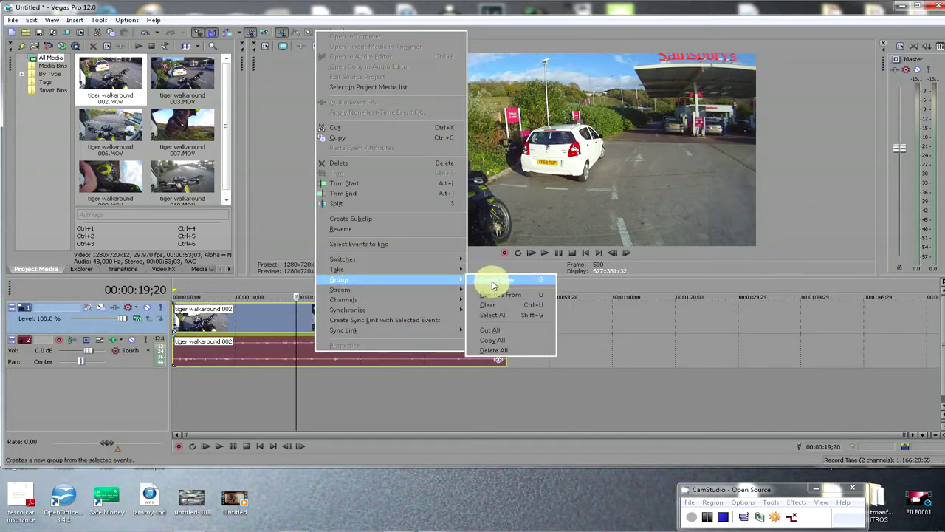
pyautogui.click(490, 279)
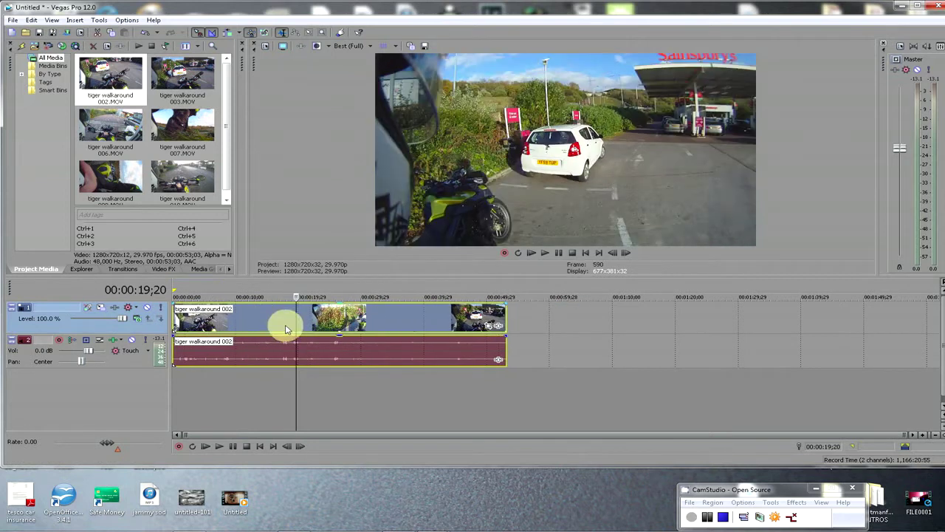
# Test the new group by moving the video event with its audio to begin about 14 seconds into the timeline.
pyautogui.click(336, 406)
pyautogui.moveTo(338, 325); pyautogui.dragTo(303, 320)
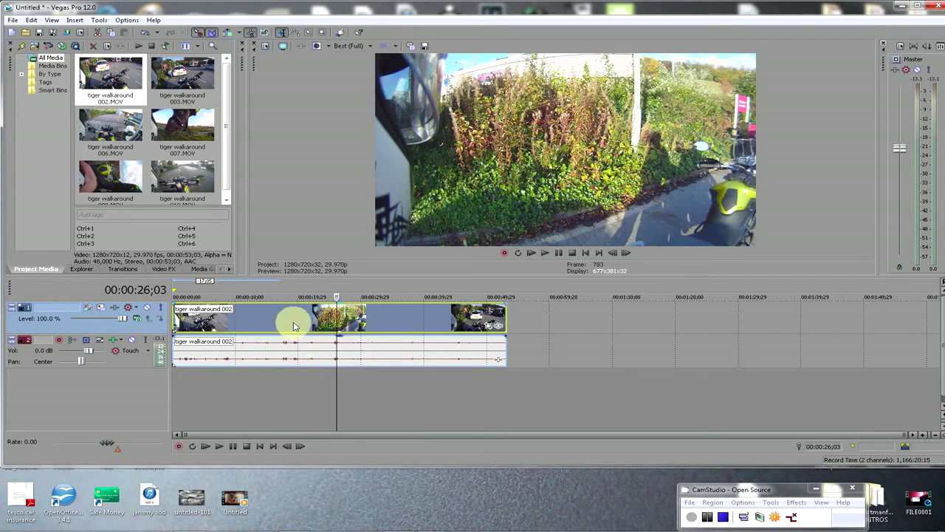
pyautogui.moveTo(299, 325); pyautogui.dragTo(392, 339)
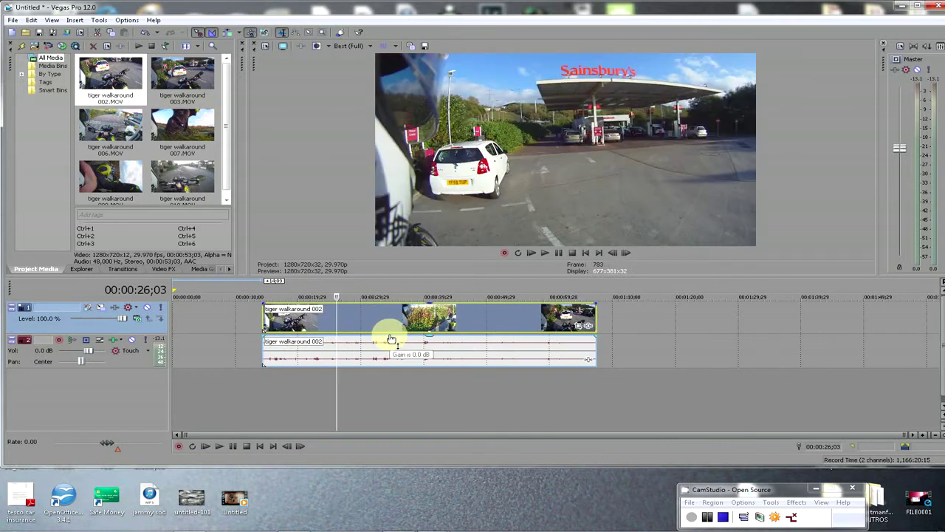
# Split the clip at 00:00:32;22 and move the second part back to overlap the first by about one second.
pyautogui.click(378, 363)
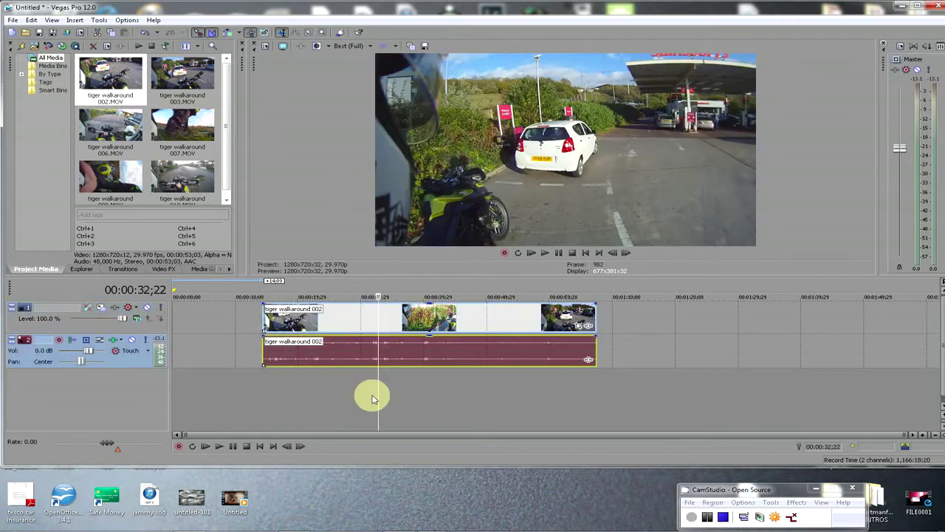
pyautogui.press('s')
pyautogui.moveTo(403, 317)
pyautogui.mouseDown()
pyautogui.moveTo(513, 331)
pyautogui.moveTo(408, 330)
pyautogui.mouseUp()
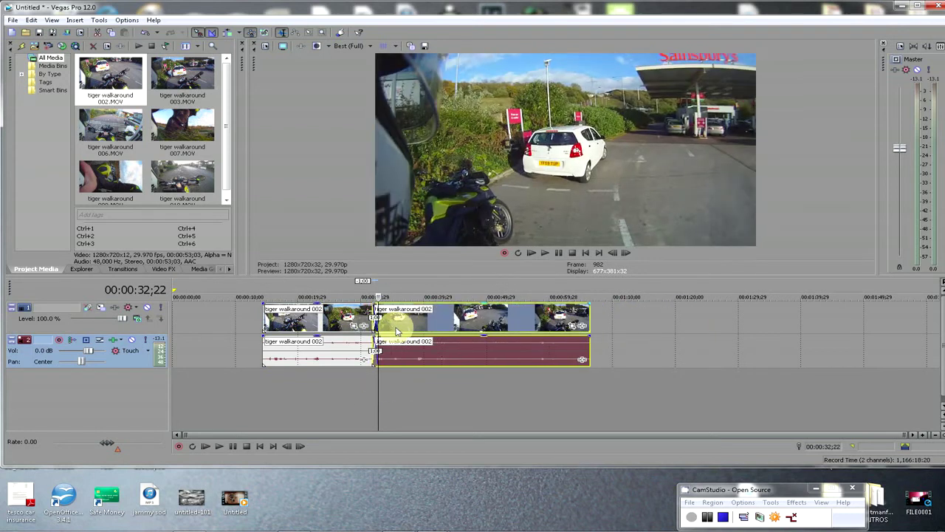
pyautogui.moveTo(403, 251); pyautogui.dragTo(402, 319)
# Undo the event moves and the split, and slide the whole clip back to the start of the timeline.
pyautogui.click(29, 20)
pyautogui.click(46, 67)
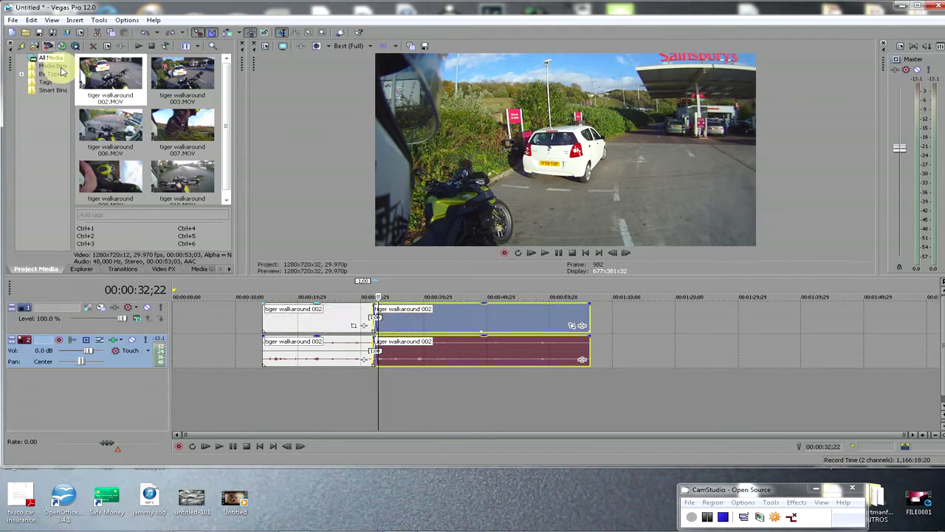
pyautogui.click(31, 20)
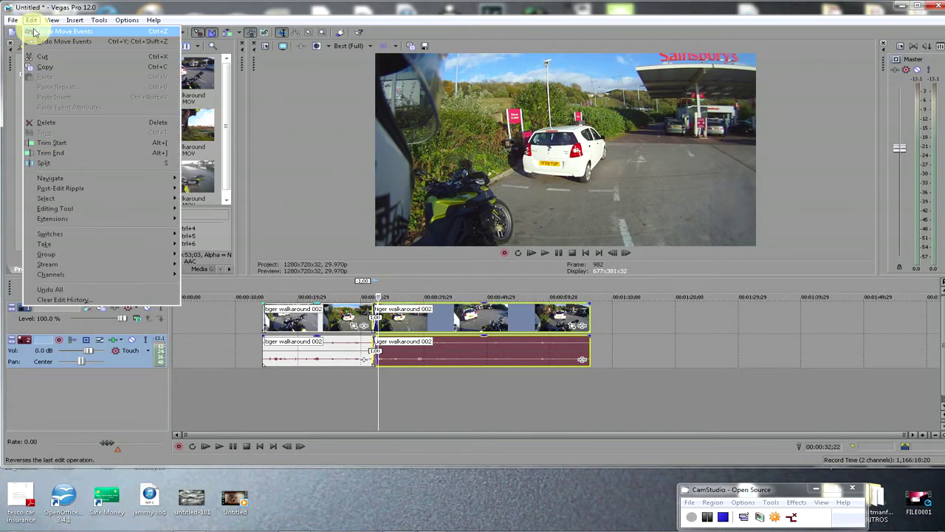
pyautogui.click(33, 31)
pyautogui.click(31, 20)
pyautogui.click(33, 31)
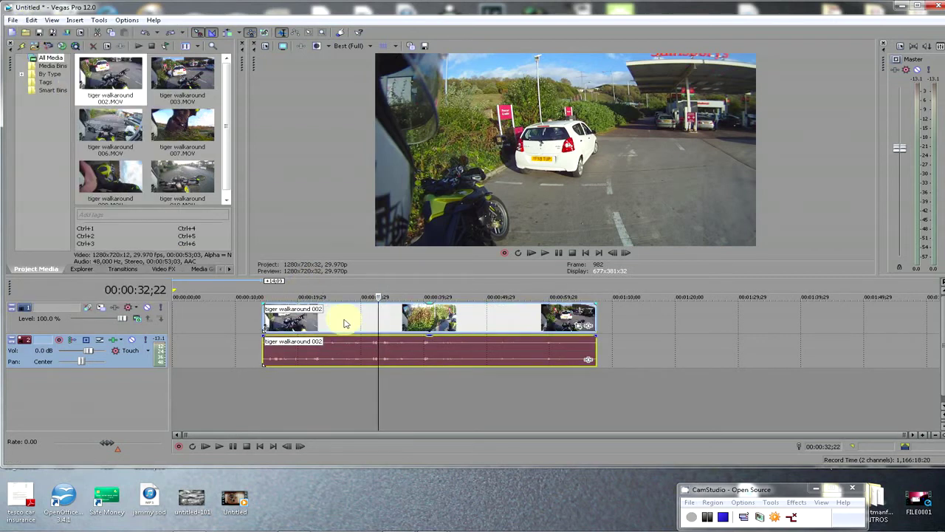
pyautogui.moveTo(344, 323); pyautogui.dragTo(253, 322)
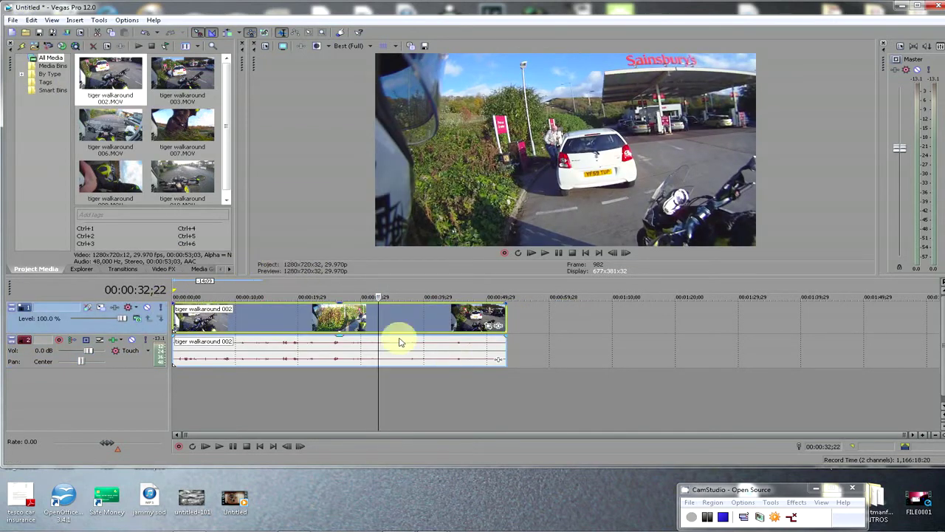
# Split the clip at 00:00:27;19 and again a few seconds further along, moving the last piece away to leave a gap.
pyautogui.click(345, 317)
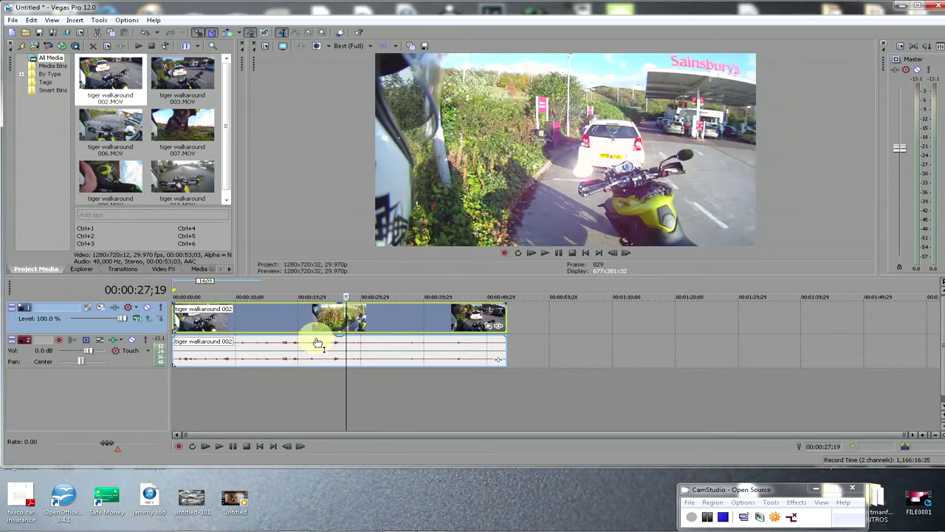
pyautogui.press('s')
pyautogui.moveTo(363, 317)
pyautogui.mouseDown()
pyautogui.moveTo(417, 321)
pyautogui.moveTo(360, 323)
pyautogui.mouseUp()
pyautogui.click(382, 323)
pyautogui.press('s')
# Move the short middle piece 0;24 away from the first piece, and play the timeline from 00:00:25;28 to check the cut.
pyautogui.click(335, 375)
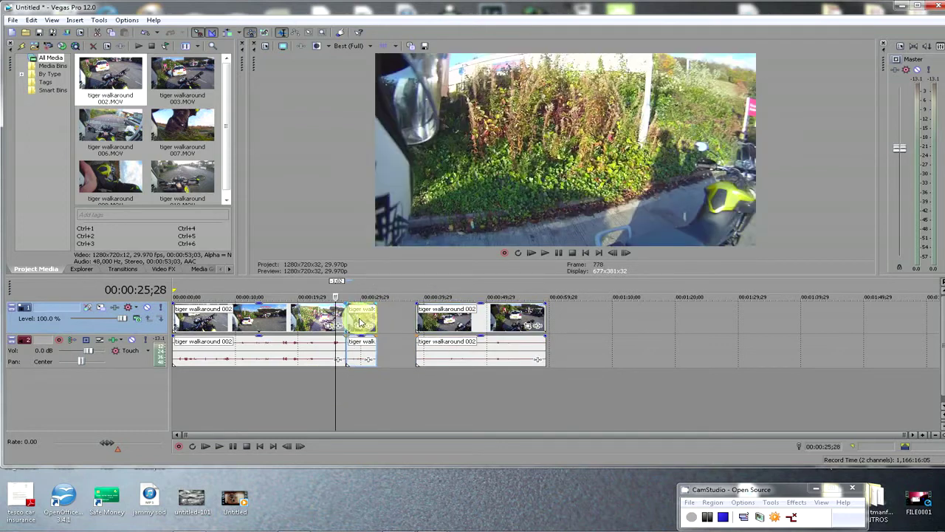
pyautogui.click(223, 445)
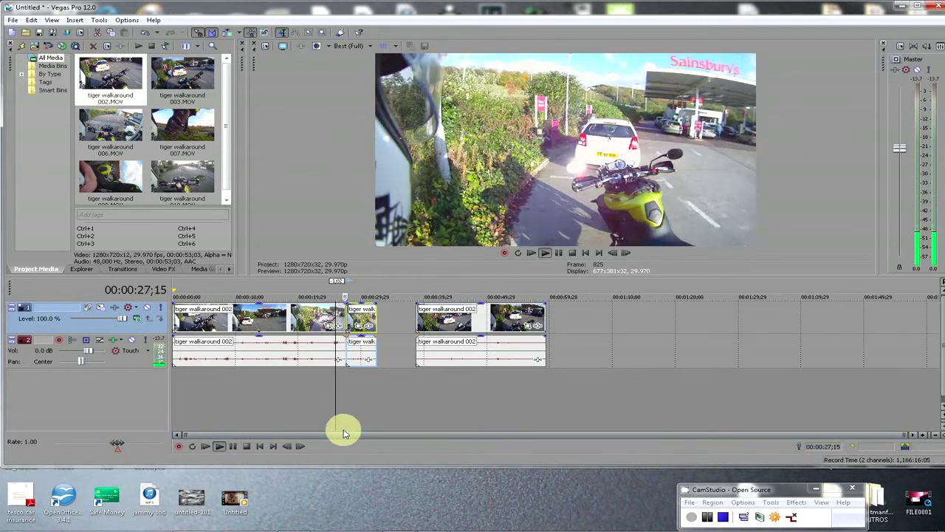
pyautogui.moveTo(358, 318); pyautogui.dragTo(363, 316)
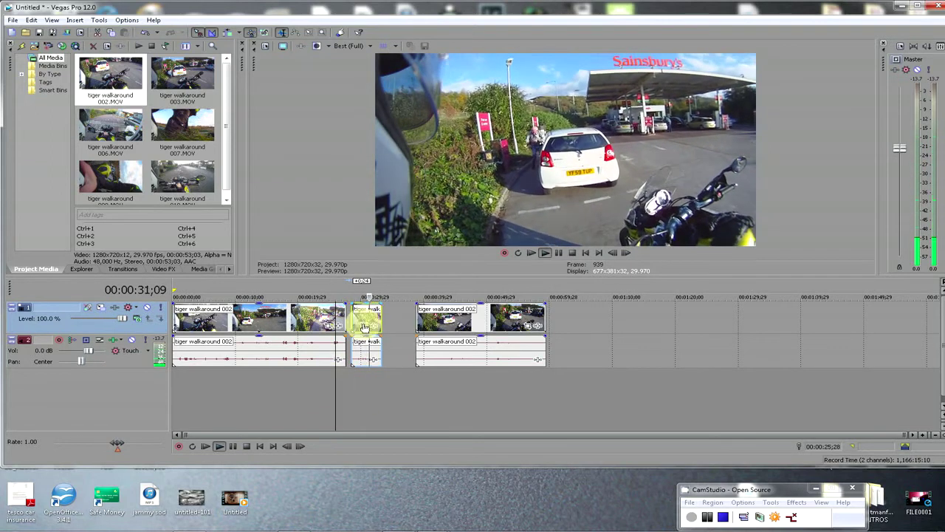
pyautogui.click(220, 446)
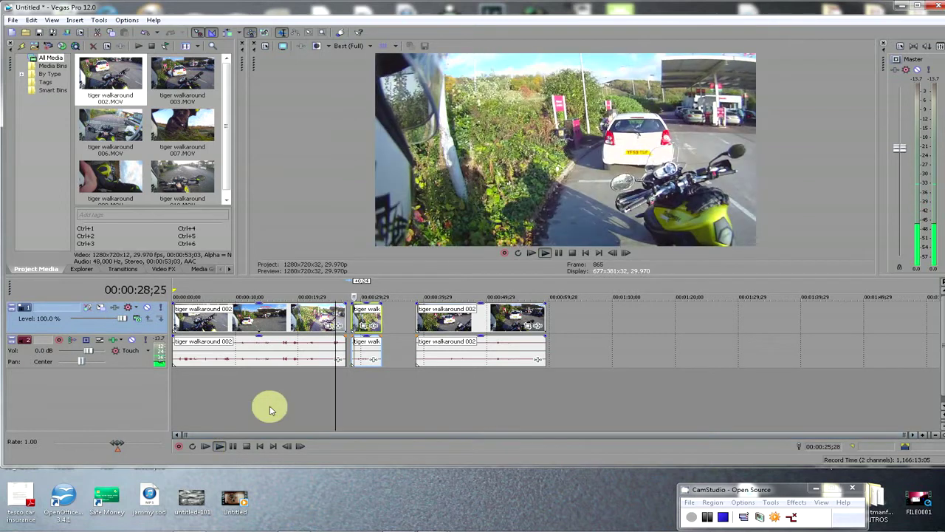
pyautogui.click(247, 446)
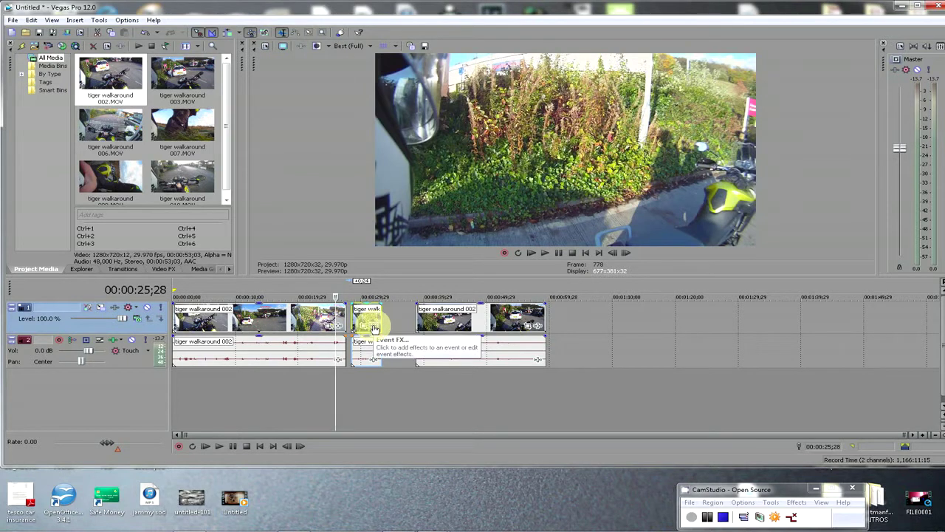
# Add the Chill (W/ letterbox) filter package to the video event of the short middle piece.
pyautogui.click(375, 327)
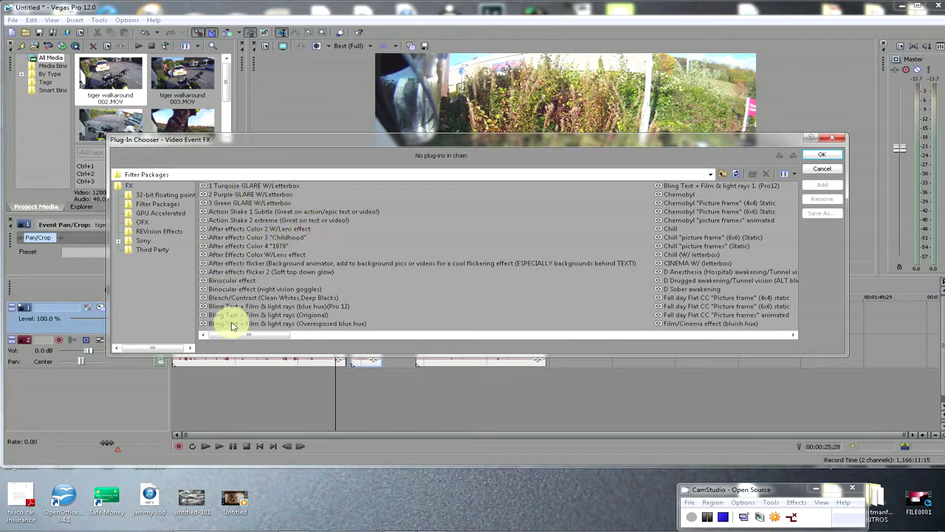
pyautogui.moveTo(238, 336); pyautogui.dragTo(211, 320)
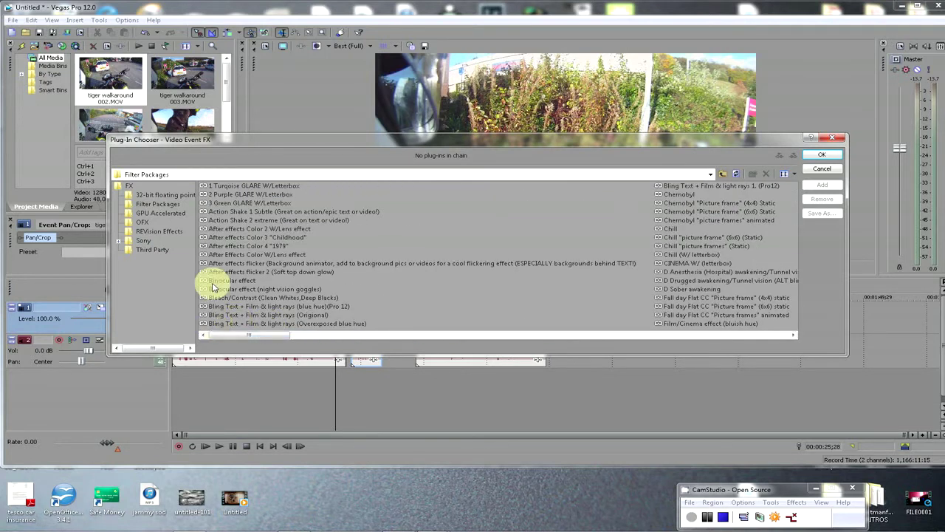
pyautogui.moveTo(208, 143); pyautogui.dragTo(231, 42)
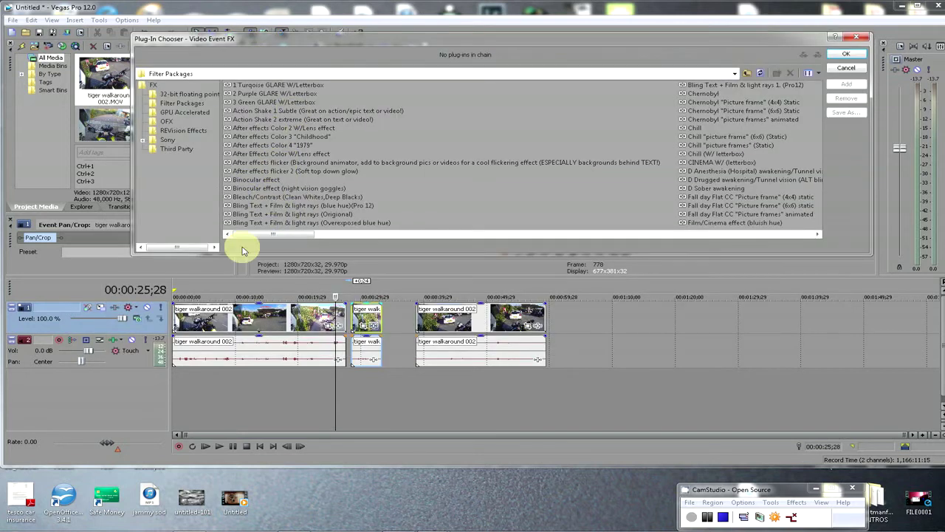
pyautogui.moveTo(256, 237); pyautogui.dragTo(321, 234)
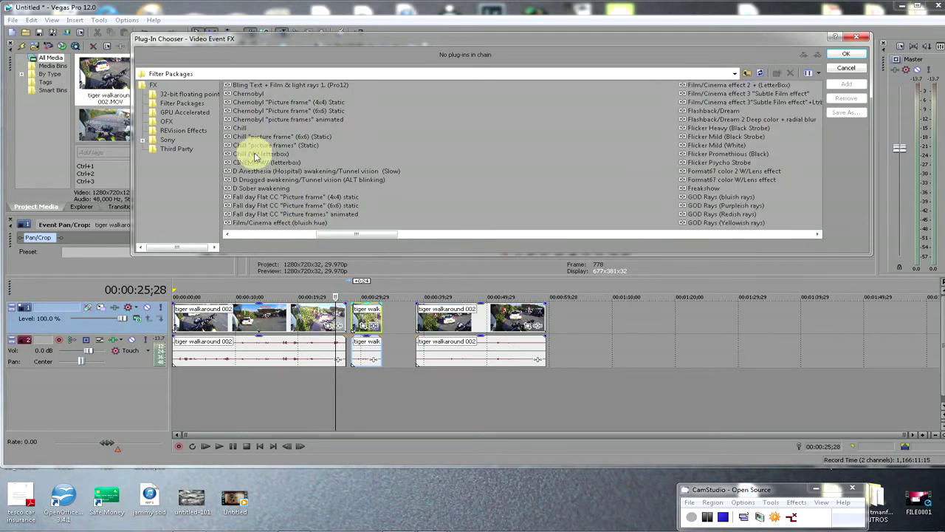
pyautogui.click(260, 154)
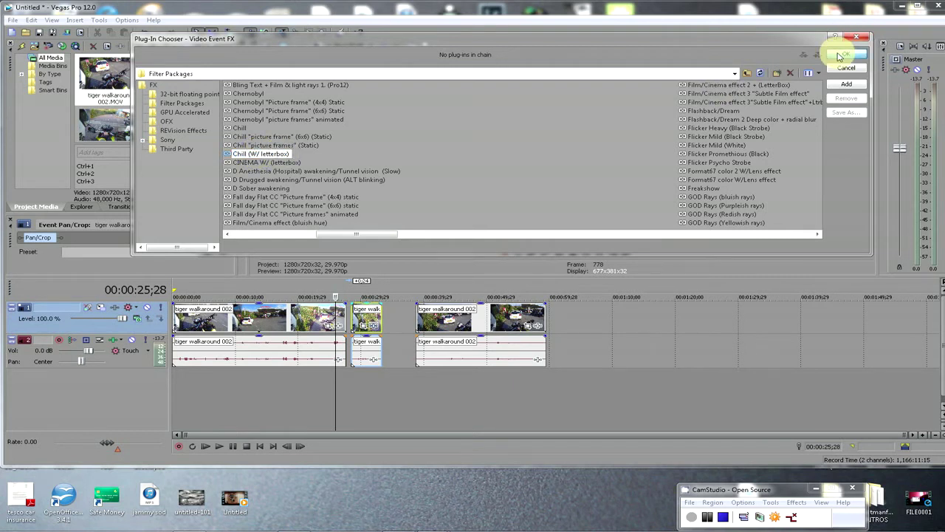
pyautogui.click(842, 56)
# Play the timeline across the cut to preview the effect, and move the middle piece back 1;02 to meet the first piece.
pyautogui.moveTo(369, 313)
pyautogui.mouseDown()
pyautogui.moveTo(388, 319)
pyautogui.moveTo(372, 314)
pyautogui.mouseUp()
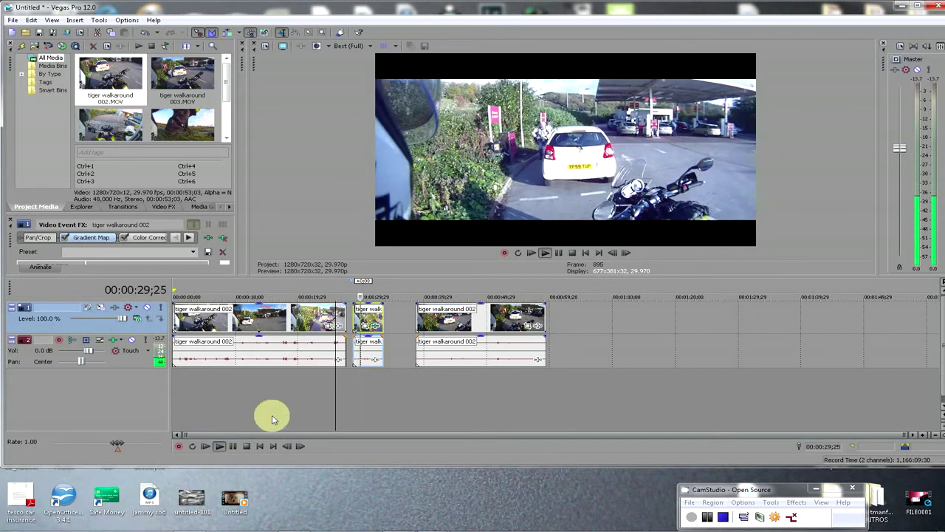
pyautogui.click(233, 446)
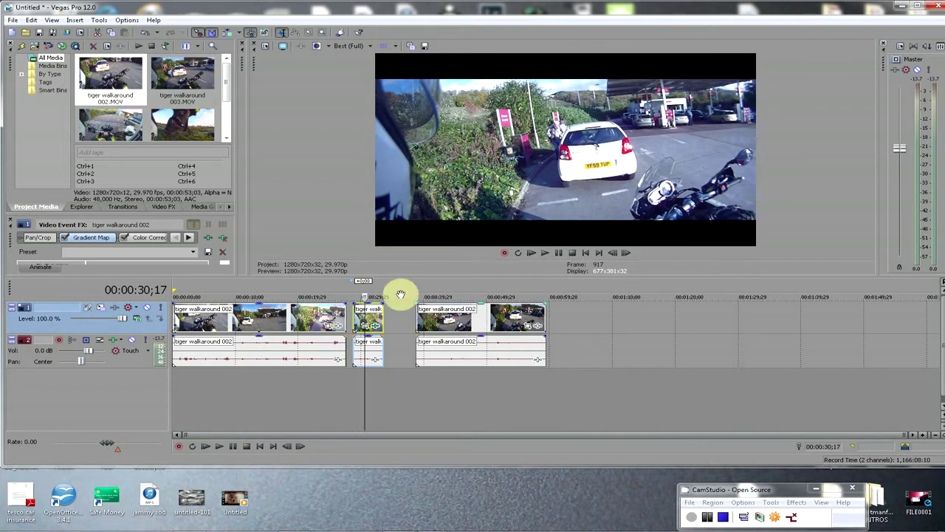
pyautogui.moveTo(350, 297); pyautogui.dragTo(340, 296)
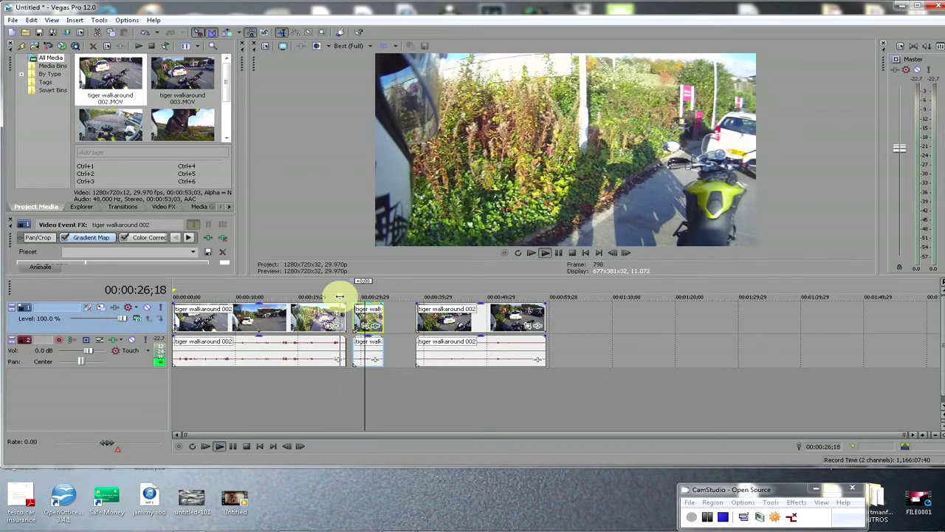
pyautogui.moveTo(341, 296)
pyautogui.mouseDown()
pyautogui.moveTo(358, 295)
pyautogui.moveTo(331, 296)
pyautogui.mouseUp()
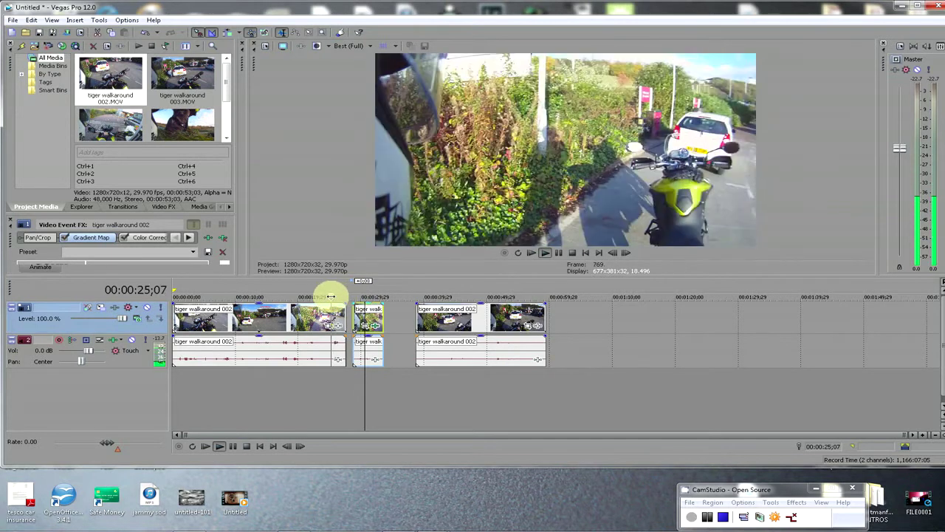
pyautogui.moveTo(384, 325); pyautogui.dragTo(354, 296)
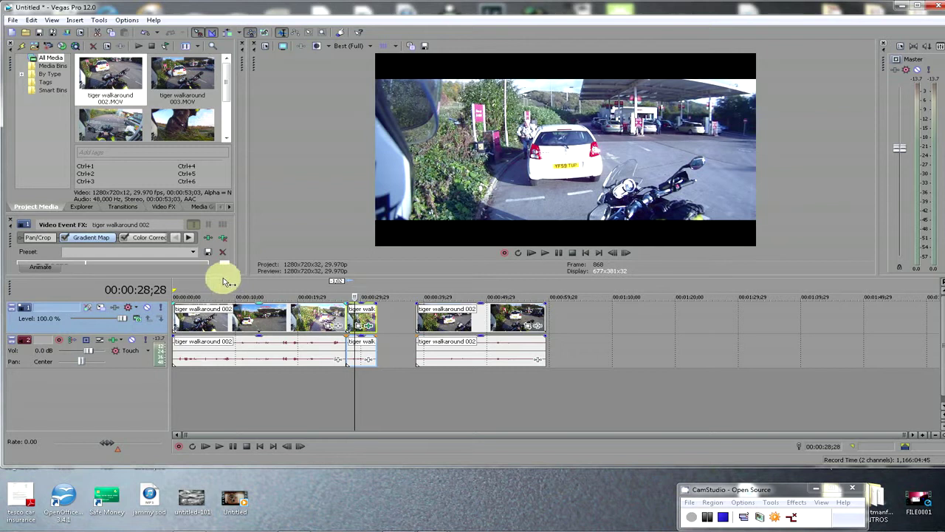
# Widen the trimmer area, enlarge the video preview, and give the middle piece's event effects settings more height.
pyautogui.moveTo(246, 254); pyautogui.dragTo(327, 257)
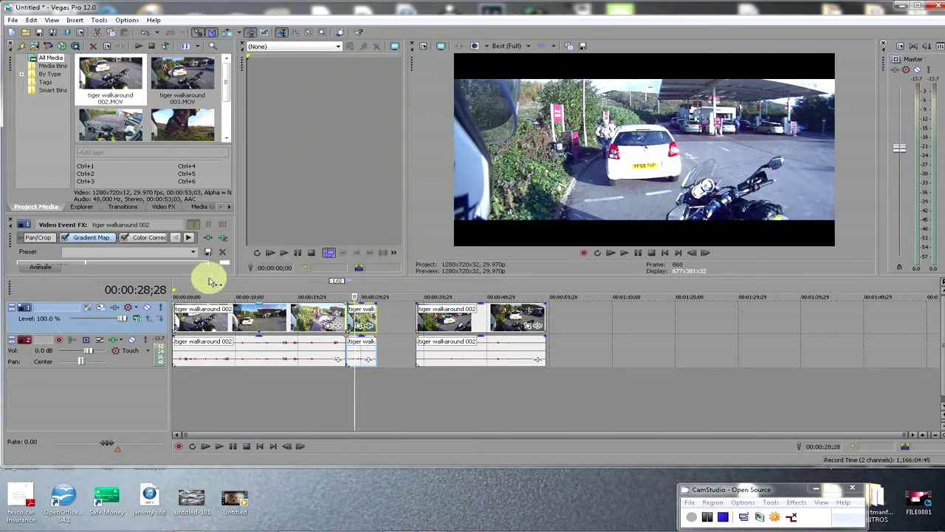
pyautogui.moveTo(211, 276); pyautogui.dragTo(202, 342)
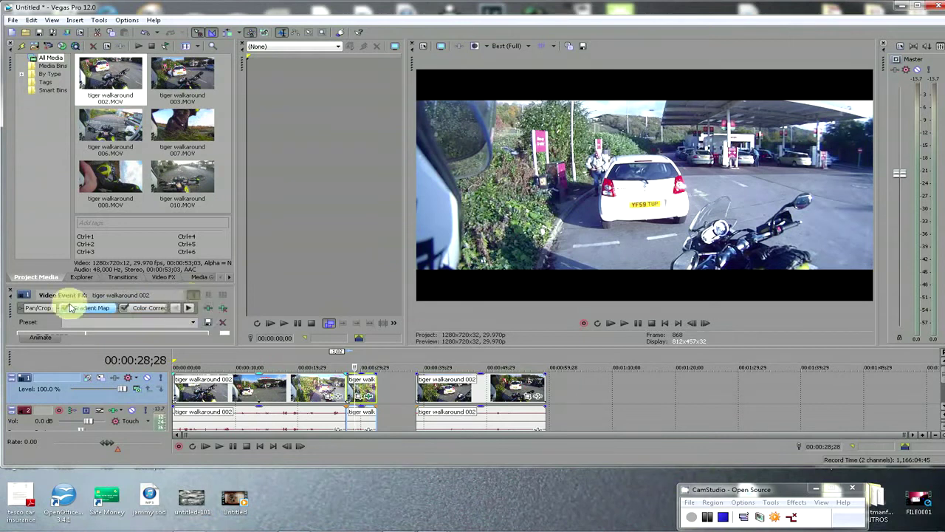
pyautogui.click(44, 308)
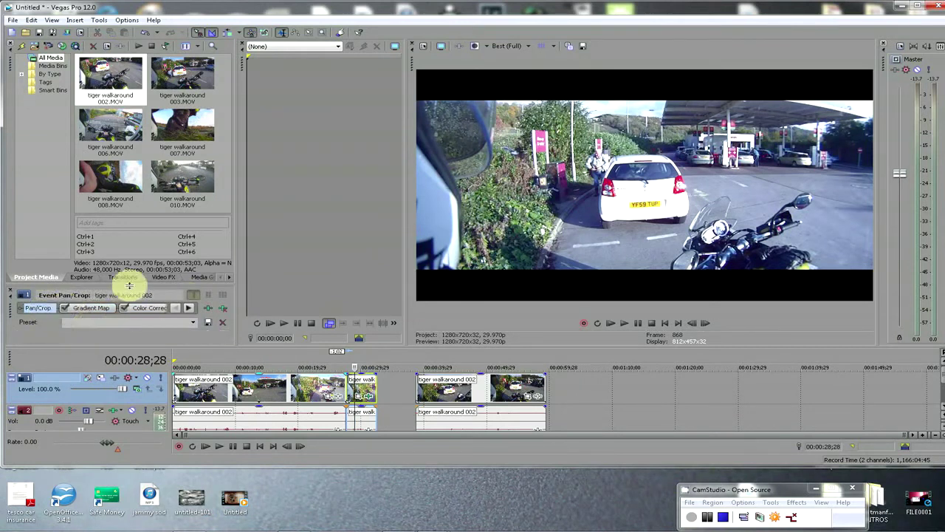
pyautogui.moveTo(130, 283); pyautogui.dragTo(124, 225)
# Review the middle piece's effect chain, from Gradient Map through Color Corrector to the Cookie Cutter settings.
pyautogui.click(86, 237)
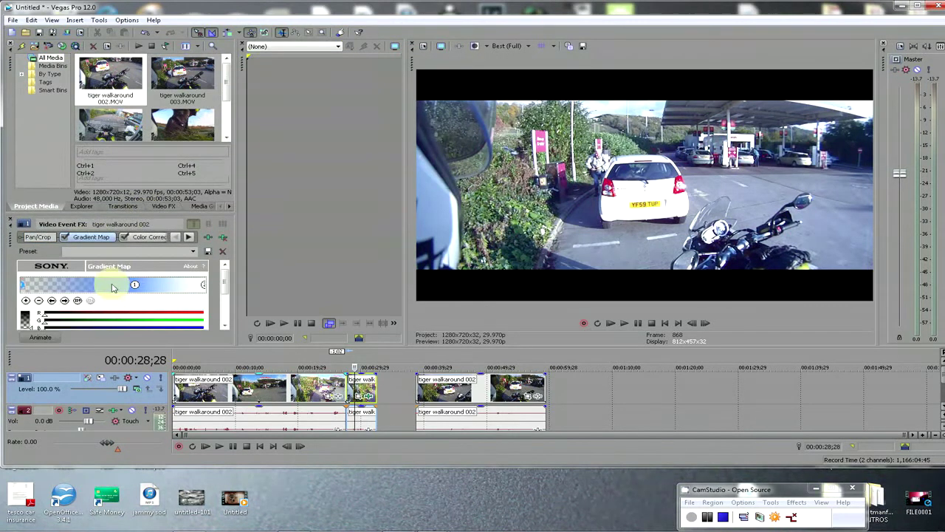
pyautogui.click(151, 239)
pyautogui.click(189, 237)
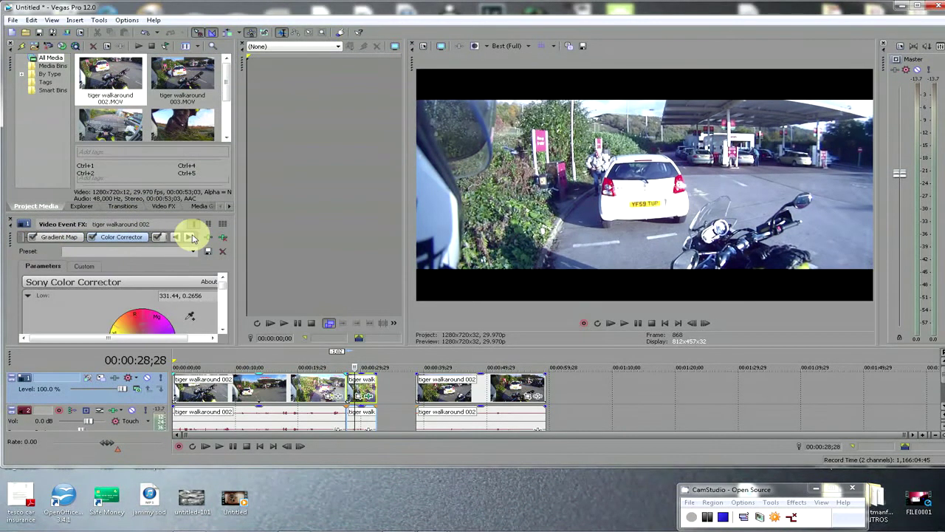
pyautogui.click(189, 237)
pyautogui.click(101, 237)
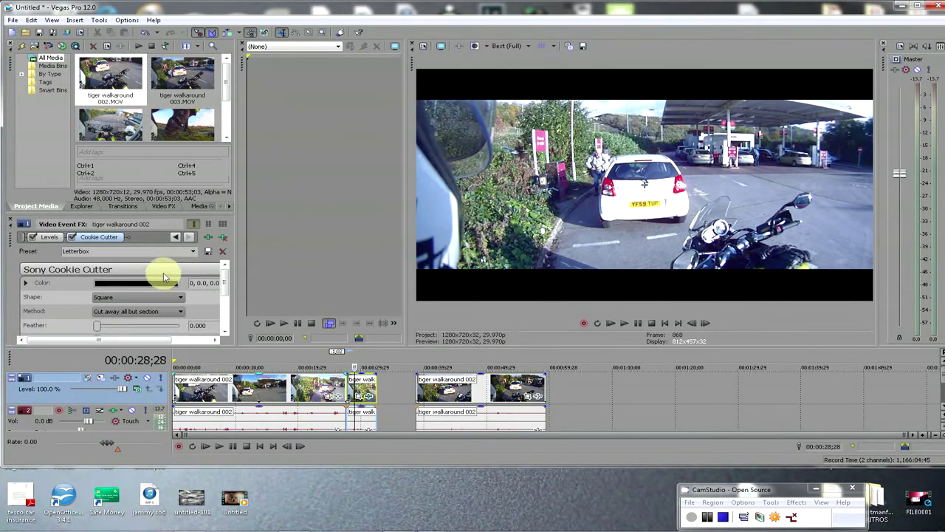
# Try a Cookie Cutter feather of 0.200, reset it, and adjust the letterbox size to about 0.408.
pyautogui.scroll(-2, 229, 278)
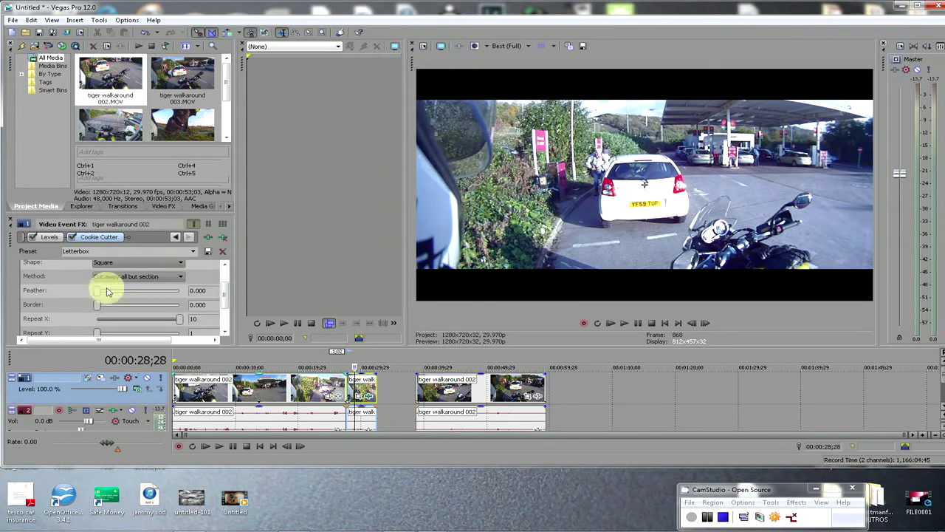
pyautogui.moveTo(98, 293)
pyautogui.mouseDown()
pyautogui.moveTo(165, 289)
pyautogui.moveTo(83, 298)
pyautogui.moveTo(158, 300)
pyautogui.moveTo(94, 302)
pyautogui.mouseUp()
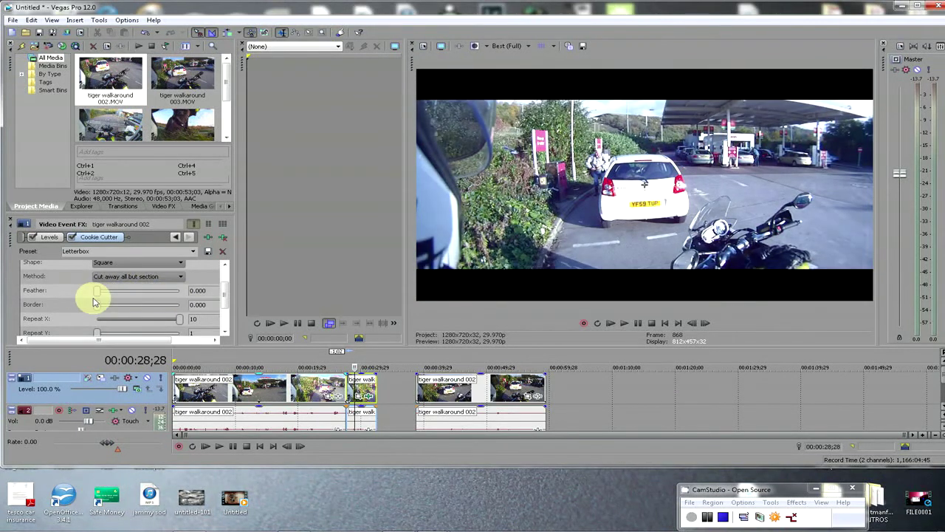
pyautogui.click(181, 290)
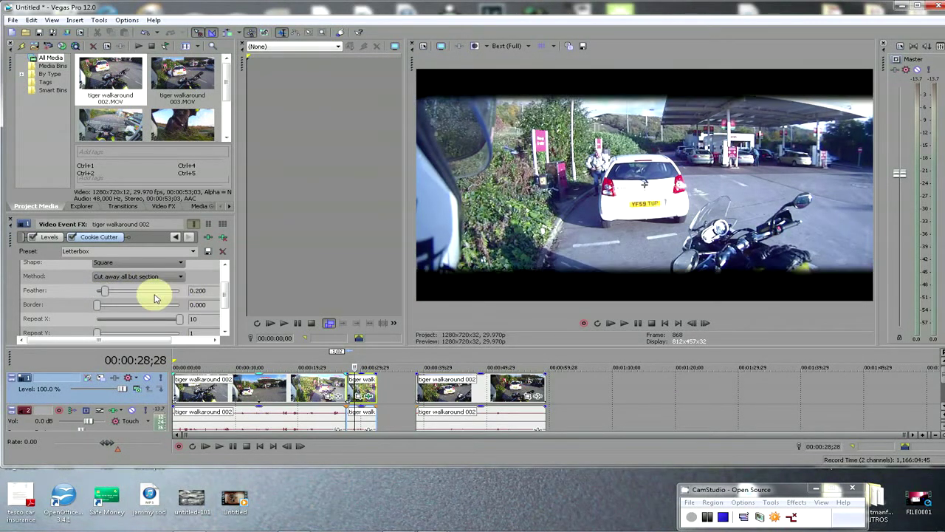
pyautogui.doubleClick(117, 296)
pyautogui.moveTo(226, 303)
pyautogui.mouseDown()
pyautogui.moveTo(228, 280)
pyautogui.moveTo(218, 317)
pyautogui.mouseUp()
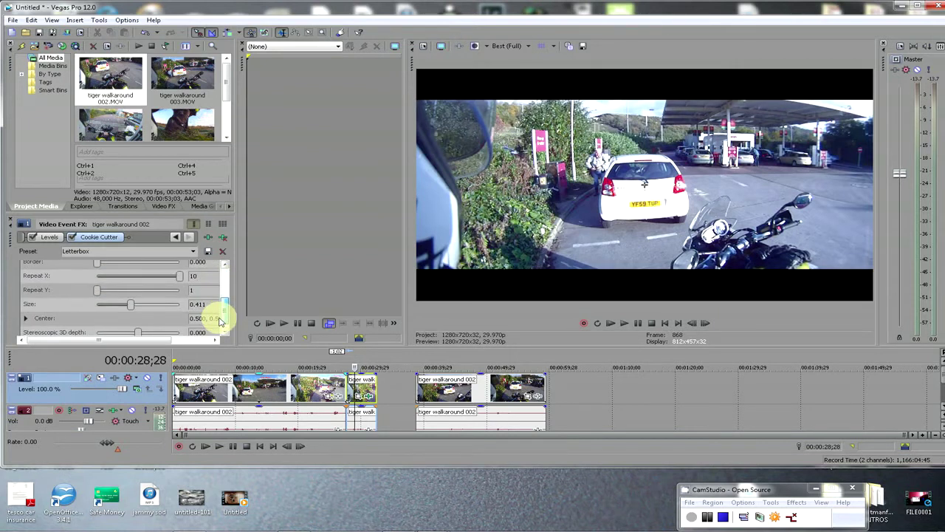
pyautogui.moveTo(135, 307)
pyautogui.mouseDown()
pyautogui.moveTo(152, 310)
pyautogui.moveTo(106, 310)
pyautogui.moveTo(133, 316)
pyautogui.mouseUp()
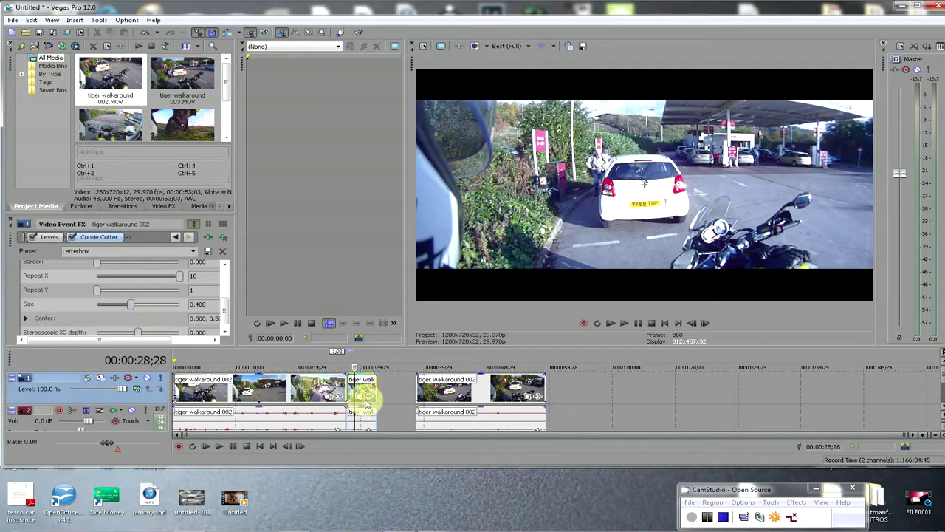
# Remove Cookie Cutter from the middle piece's effect chain and try to add The matrix W/ (letterbox) filter package.
pyautogui.click(223, 237)
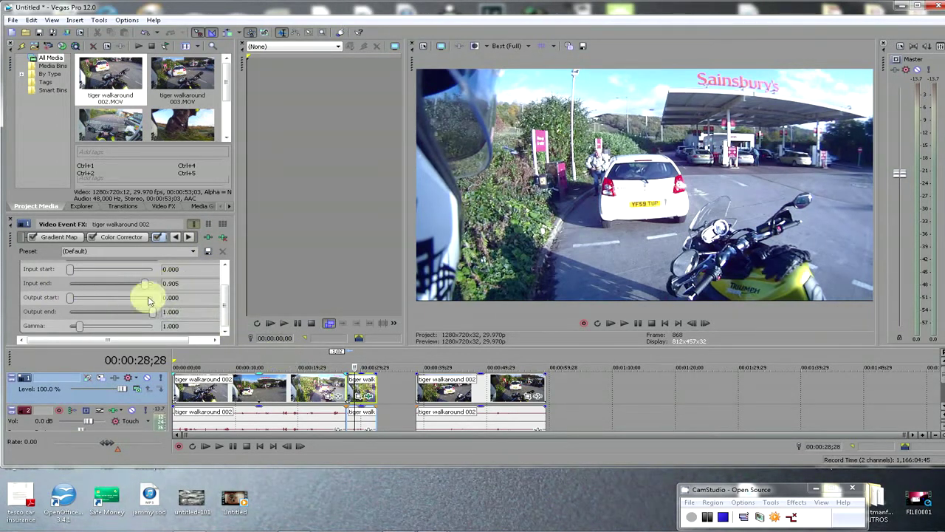
pyautogui.click(369, 398)
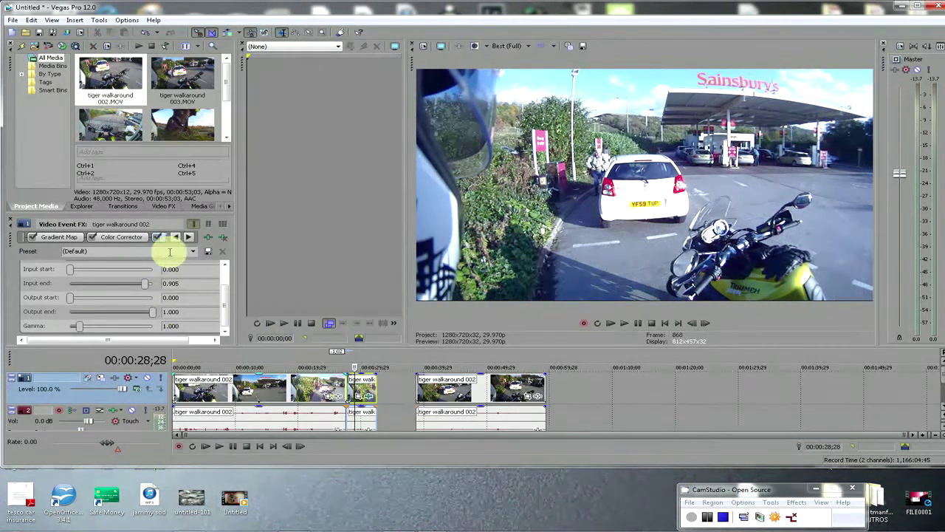
pyautogui.click(208, 239)
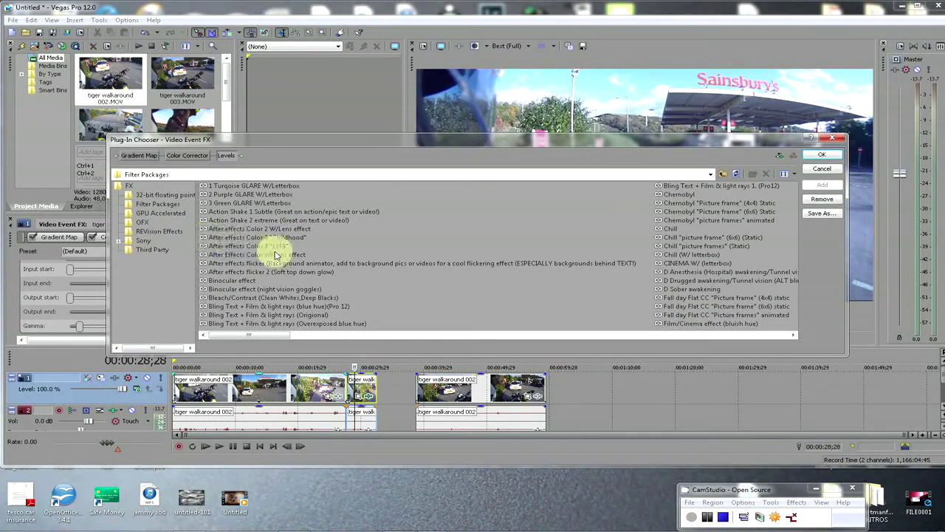
pyautogui.moveTo(267, 336); pyautogui.dragTo(672, 327)
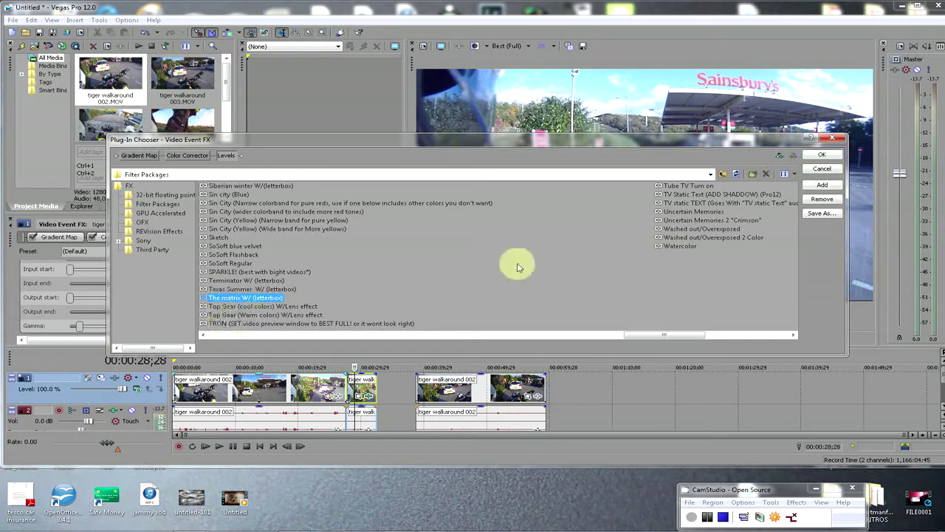
pyautogui.click(812, 154)
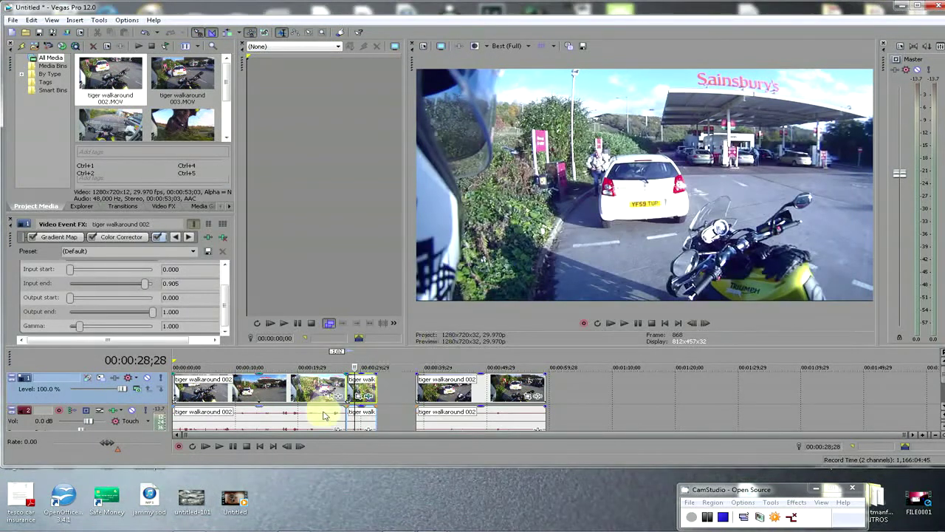
# Enlarge the timeline area and play the middle piece to check its remaining effects.
pyautogui.moveTo(350, 345); pyautogui.dragTo(351, 242)
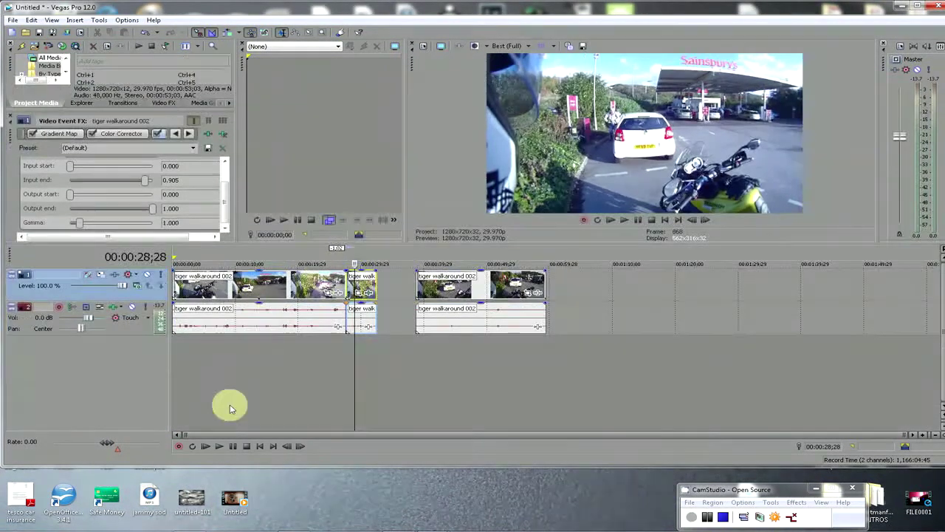
pyautogui.click(217, 449)
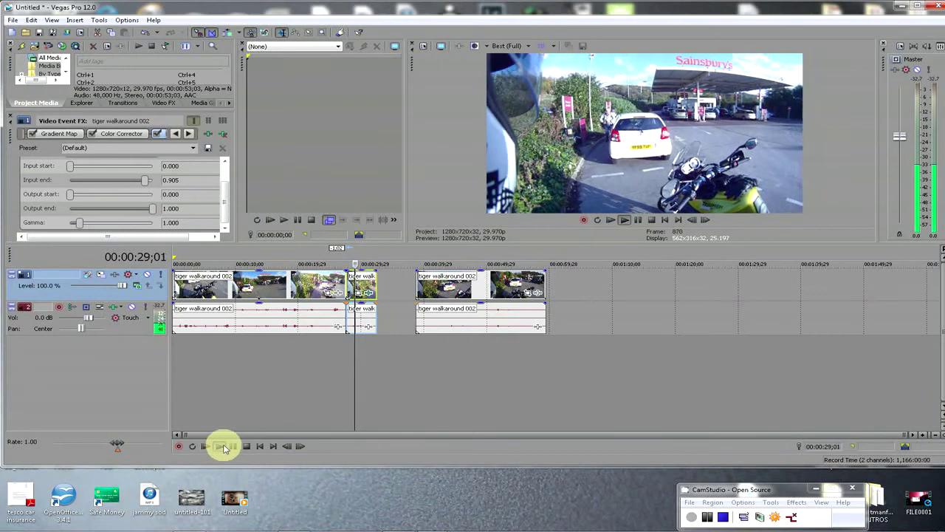
pyautogui.click(321, 359)
pyautogui.click(348, 361)
pyautogui.click(360, 366)
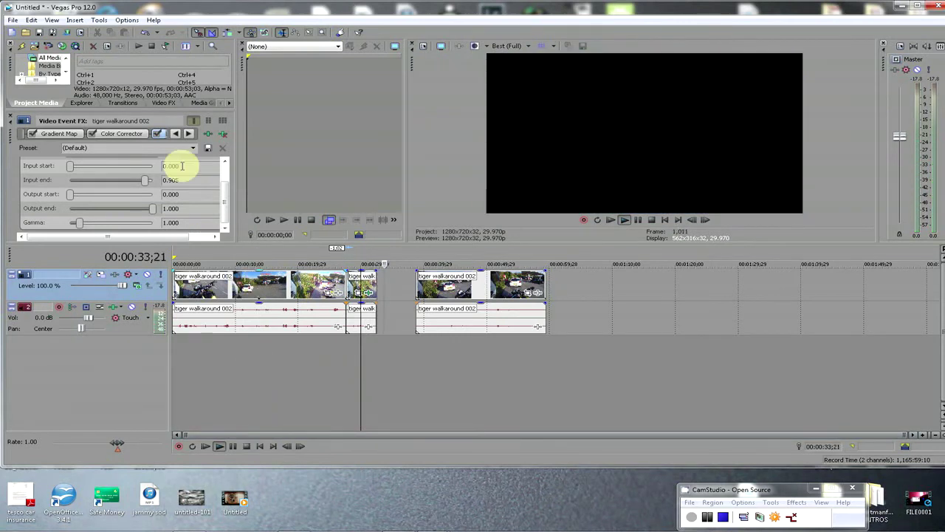
# Remove the Levels and Color Corrector effects from the middle piece and play it again to compare the picture.
pyautogui.click(223, 135)
pyautogui.click(223, 135)
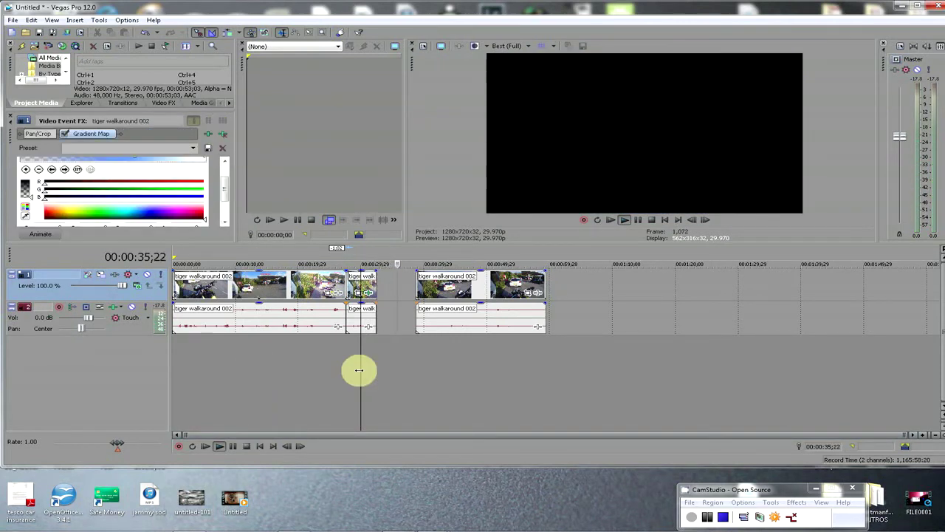
pyautogui.click(357, 379)
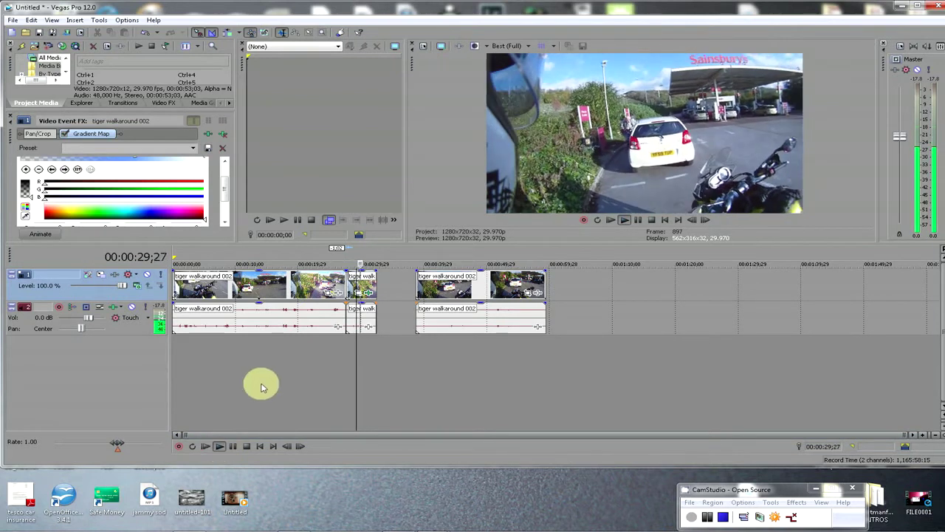
pyautogui.click(228, 445)
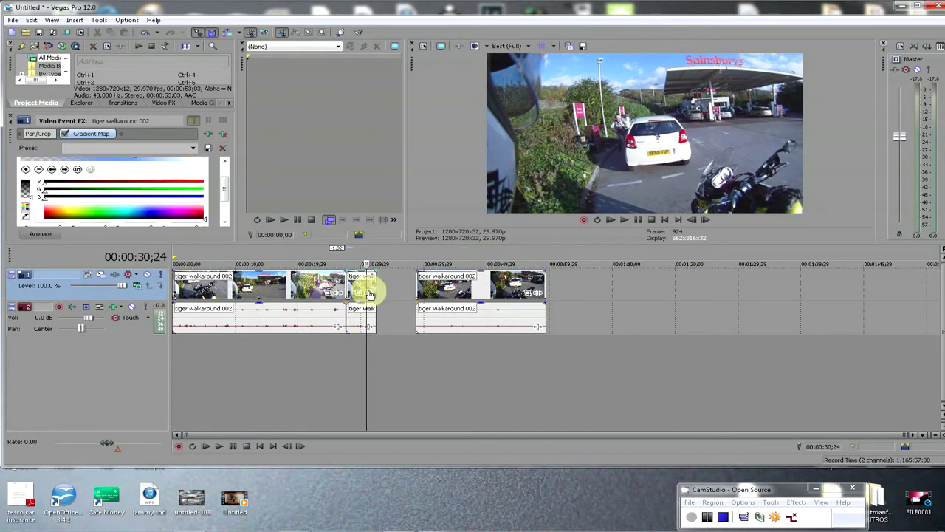
# Add the Hot August sunset (W/ Letterbox) filter package to the middle piece's effect chain.
pyautogui.click(208, 134)
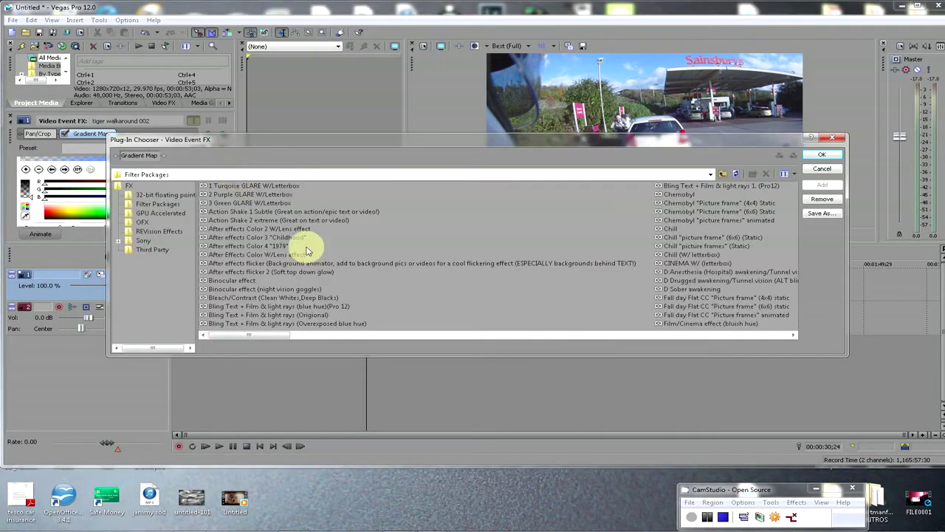
pyautogui.moveTo(264, 340); pyautogui.dragTo(517, 330)
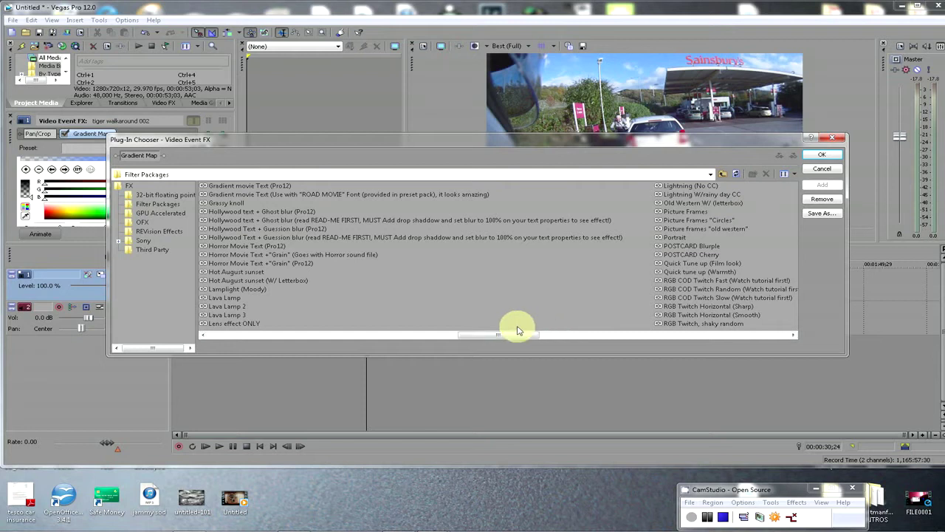
pyautogui.click(822, 154)
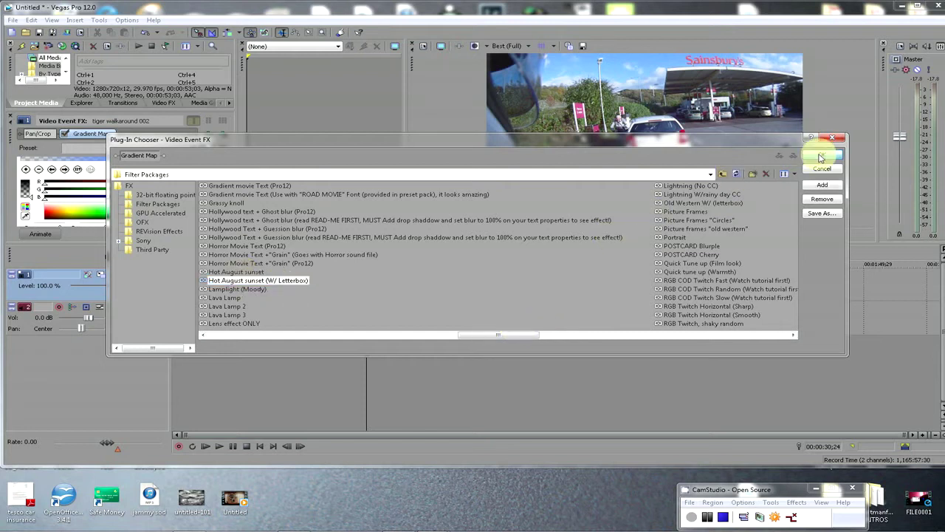
# Play the middle piece to check its picture, then remove the Gradient Map effect from its chain and stop playback.
pyautogui.click(355, 282)
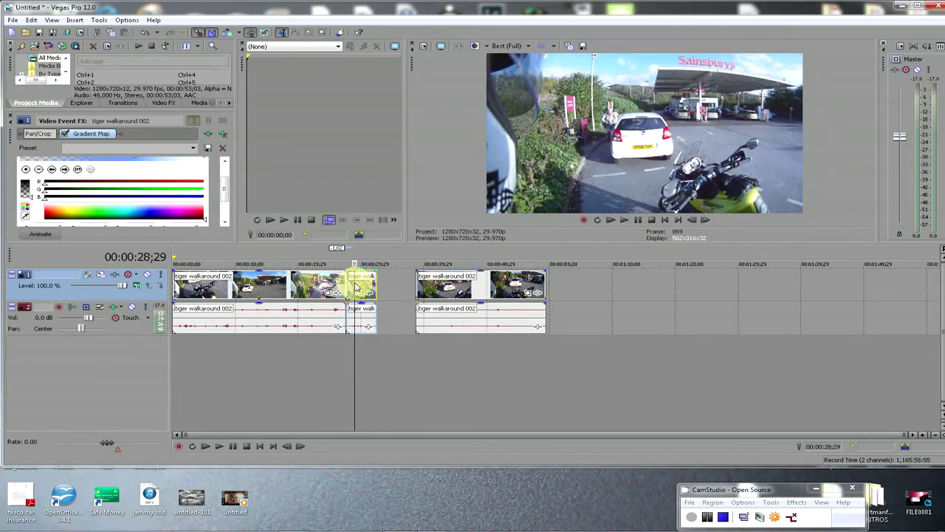
pyautogui.click(220, 446)
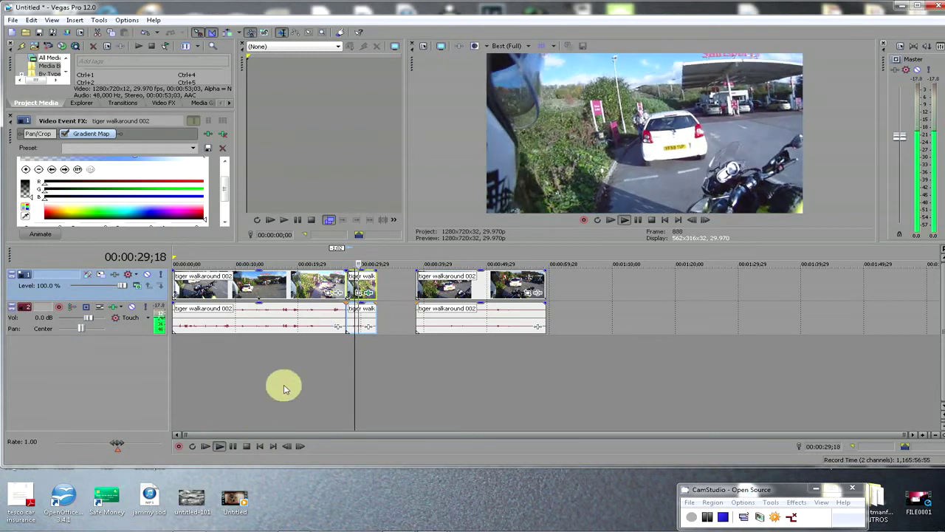
pyautogui.click(225, 134)
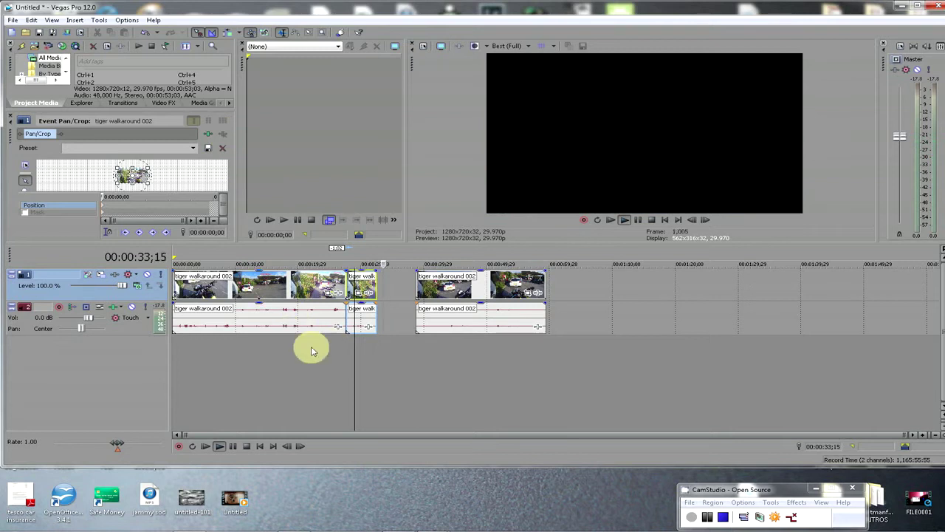
pyautogui.click(248, 447)
# Move the last piece slightly earlier and add the Hot August sunset (W/ Letterbox) filter package to its video.
pyautogui.moveTo(427, 280); pyautogui.dragTo(425, 331)
pyautogui.click(441, 352)
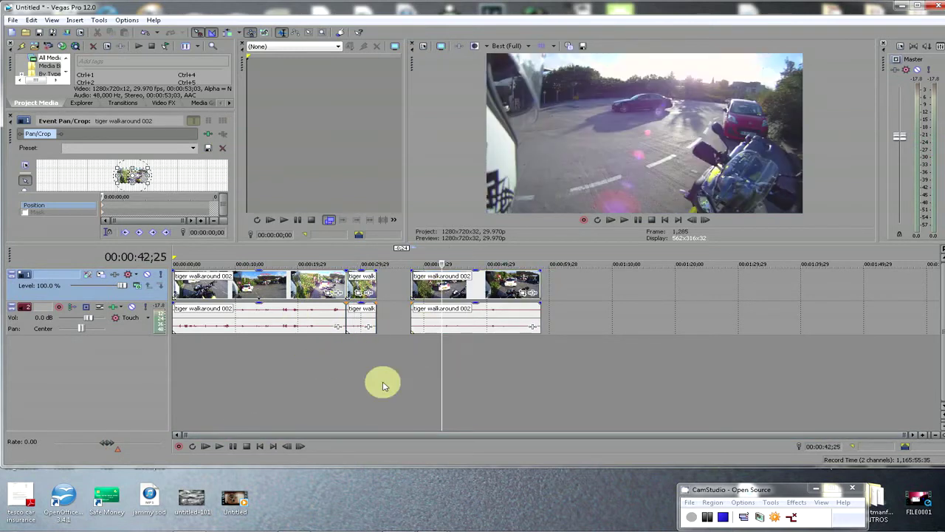
pyautogui.click(534, 295)
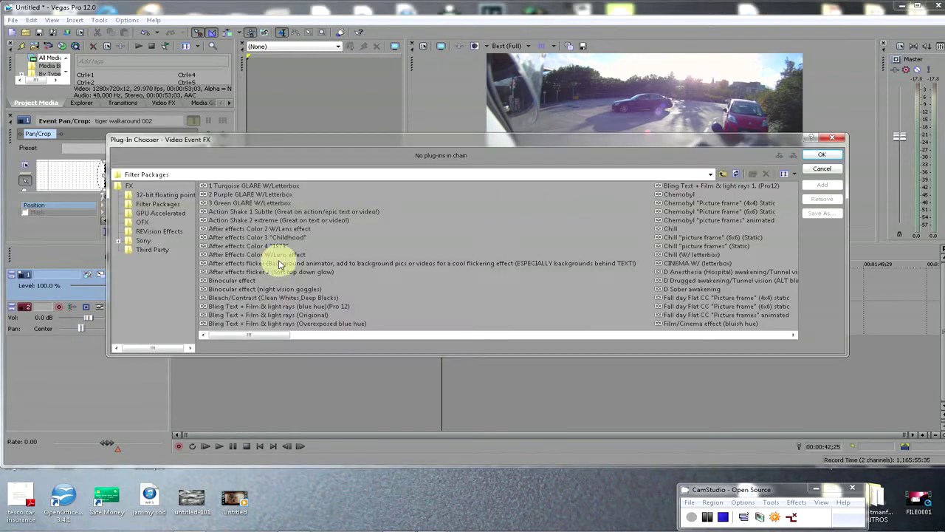
pyautogui.moveTo(274, 336); pyautogui.dragTo(526, 327)
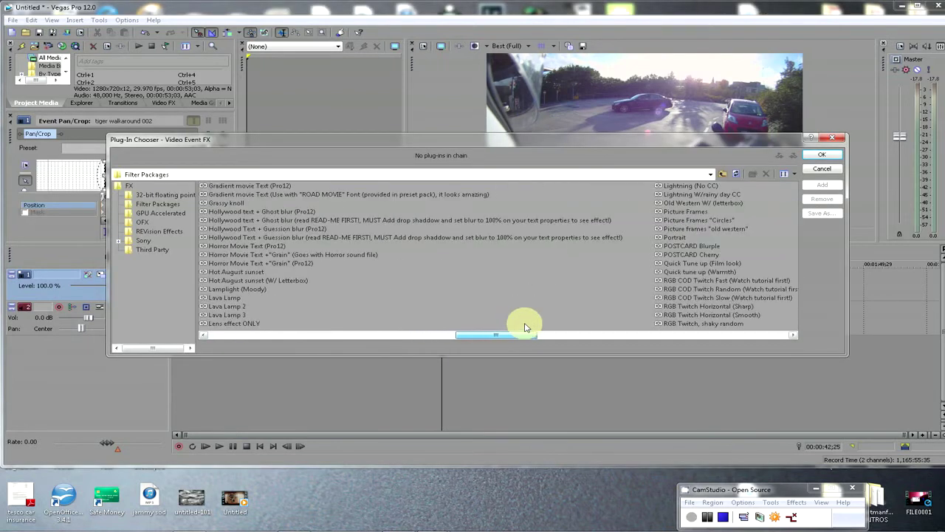
pyautogui.click(295, 281)
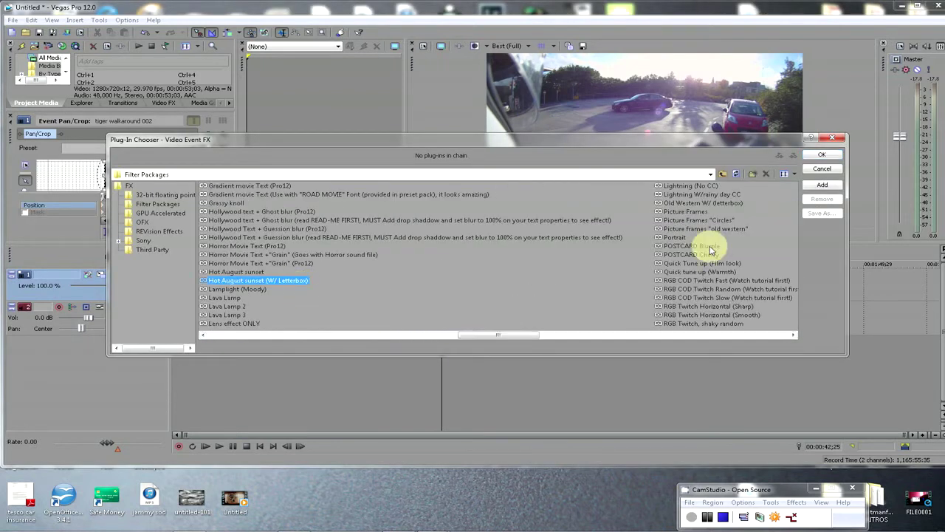
pyautogui.click(812, 156)
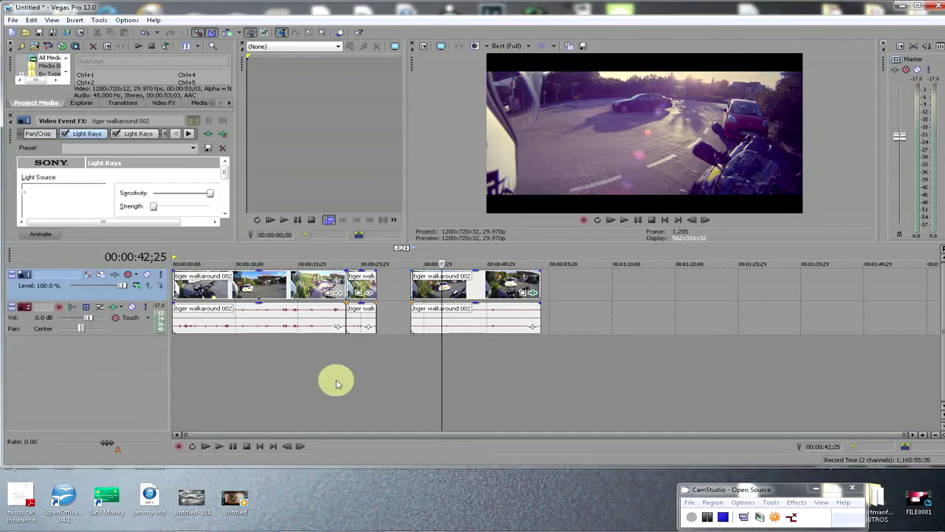
# Play the filtered last piece while enlarging the video preview, then shrink the preview to give the timeline more room.
pyautogui.click(218, 445)
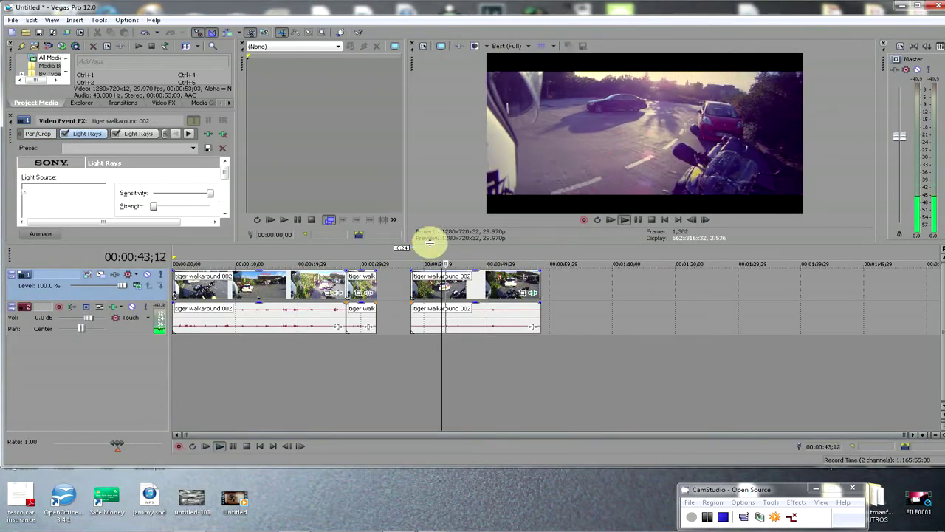
pyautogui.moveTo(430, 246); pyautogui.dragTo(401, 356)
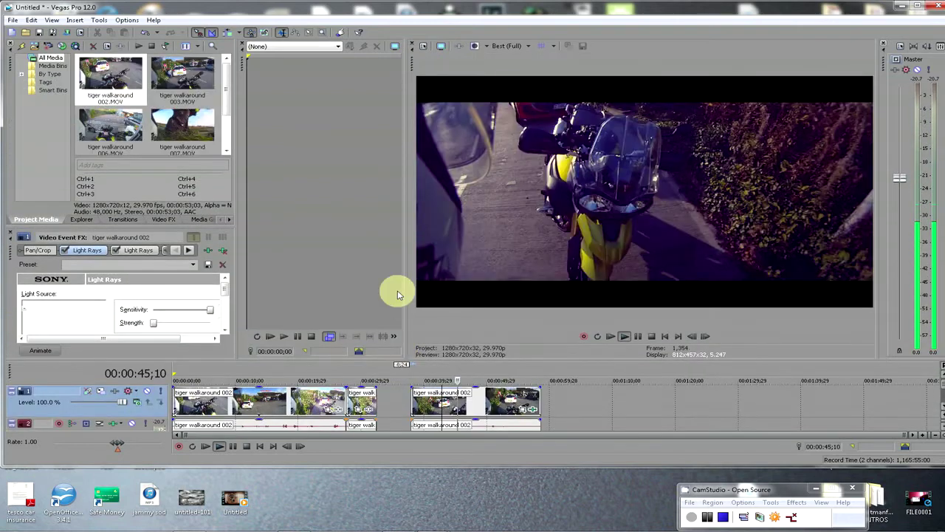
pyautogui.moveTo(406, 282); pyautogui.dragTo(285, 275)
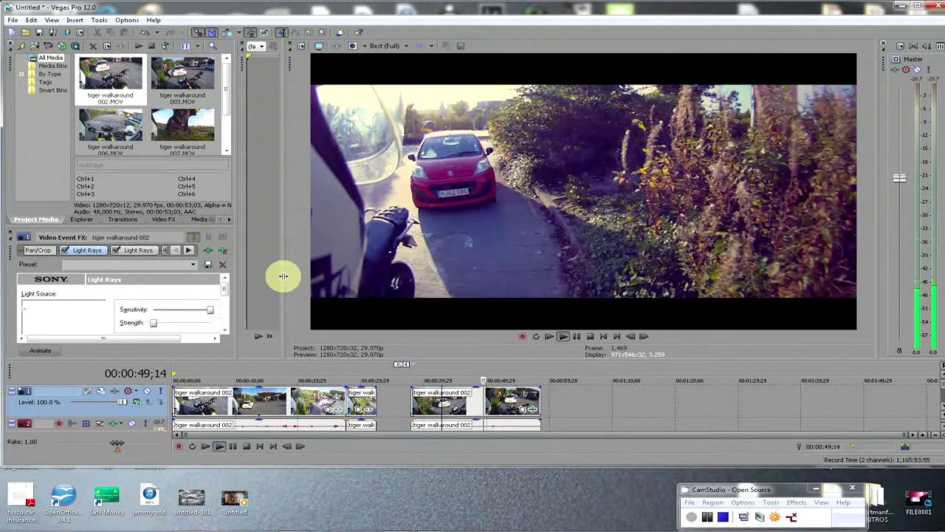
pyautogui.moveTo(283, 276); pyautogui.dragTo(575, 261)
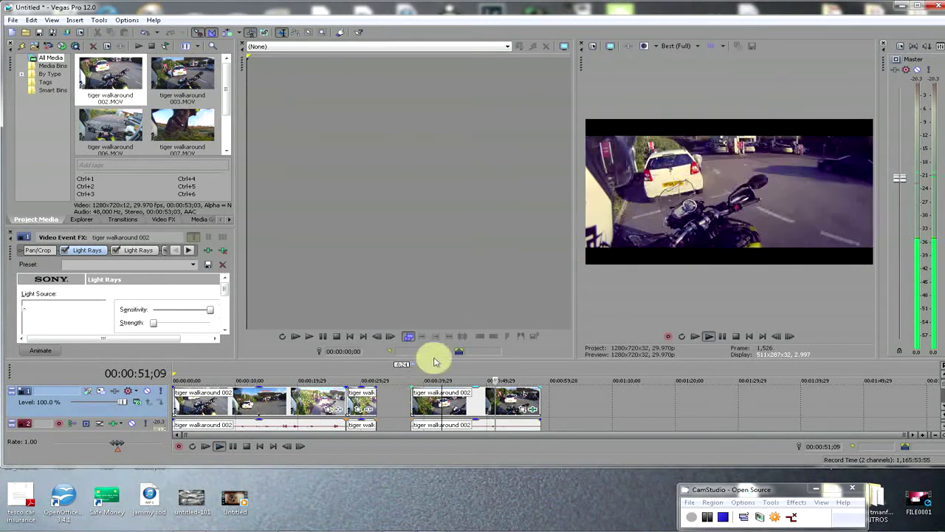
pyautogui.moveTo(437, 363); pyautogui.dragTo(446, 264)
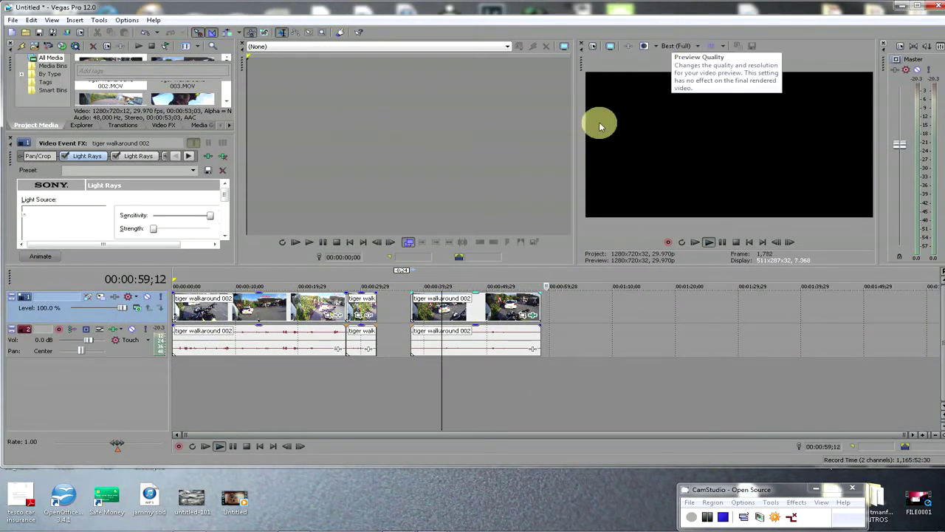
# Replay the last piece with the preview quality set to Preview (Auto) and widen the video preview, then stop.
pyautogui.click(427, 371)
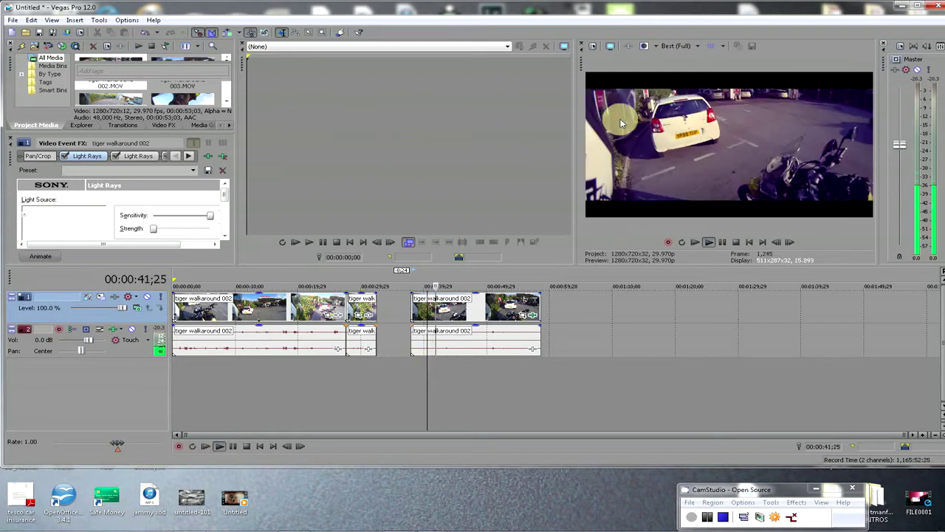
pyautogui.click(673, 45)
pyautogui.moveTo(676, 81)
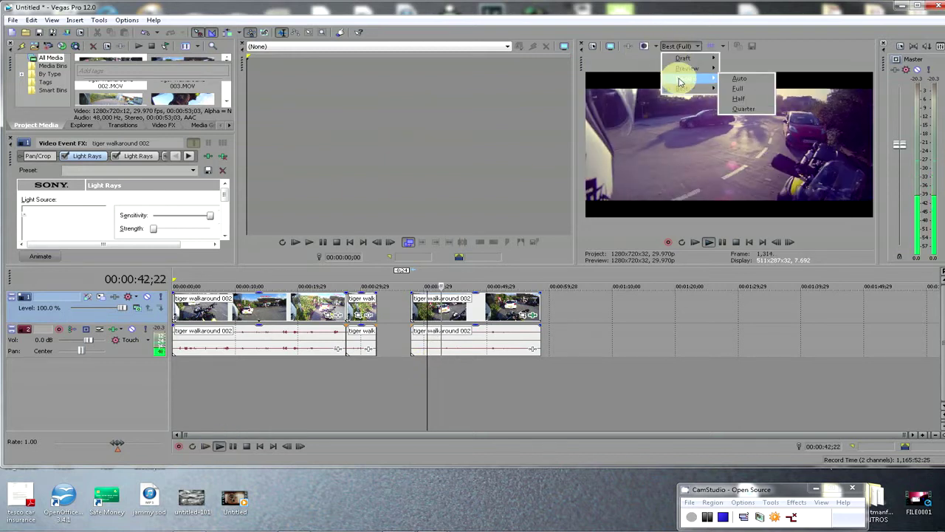
pyautogui.click(742, 68)
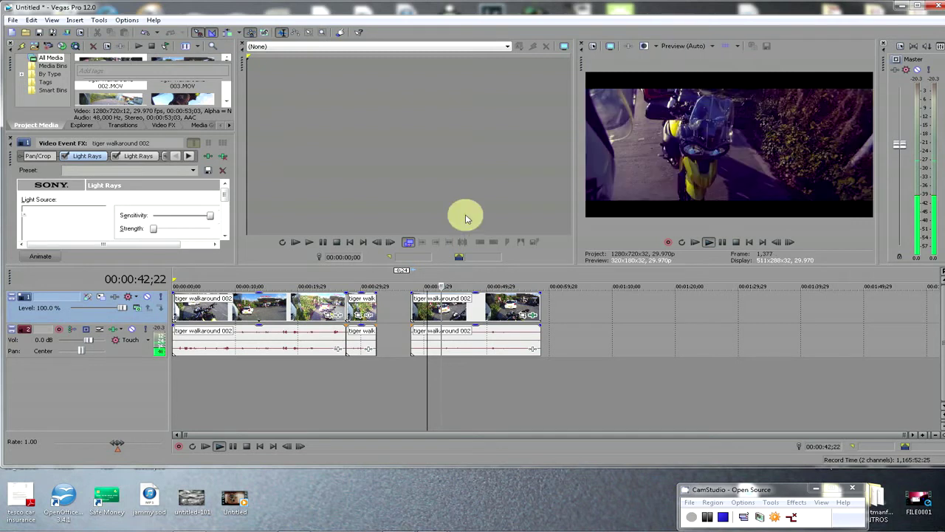
pyautogui.click(410, 244)
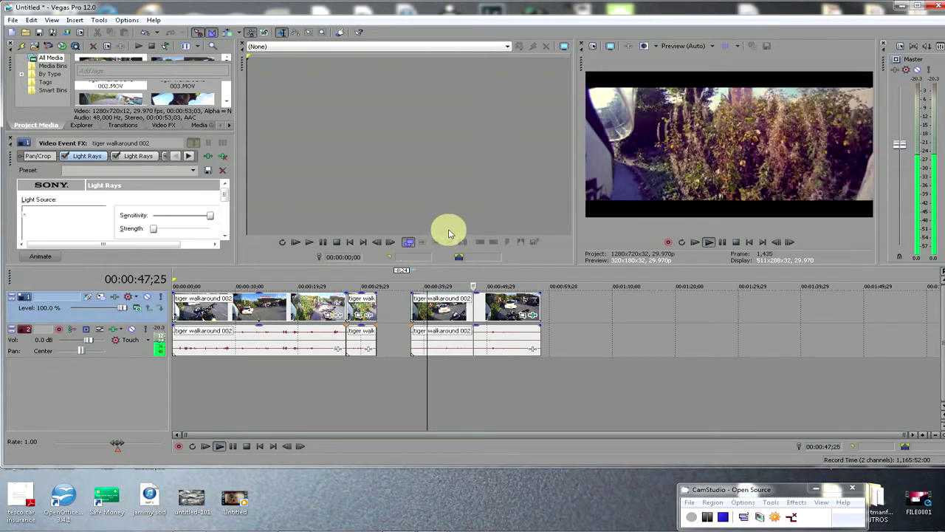
pyautogui.moveTo(575, 209); pyautogui.dragTo(442, 217)
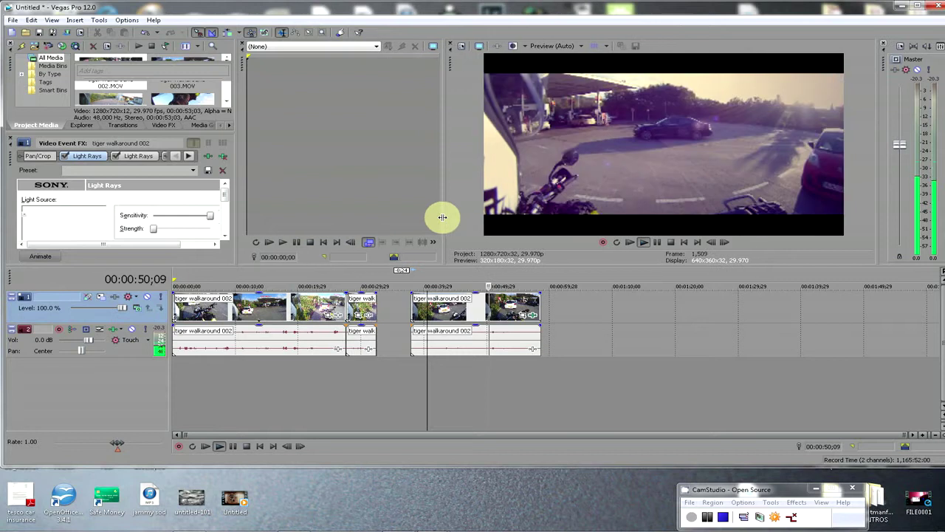
pyautogui.click(248, 447)
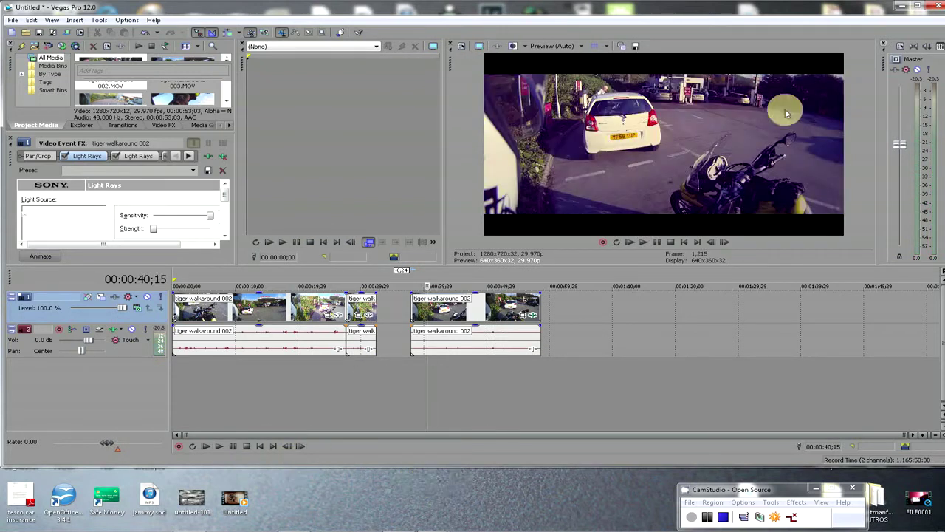
# Minimize Vegas Pro, switch to Chrome and play the YouTube video about the MEGA Color Correction effects pack download.
pyautogui.click(914, 6)
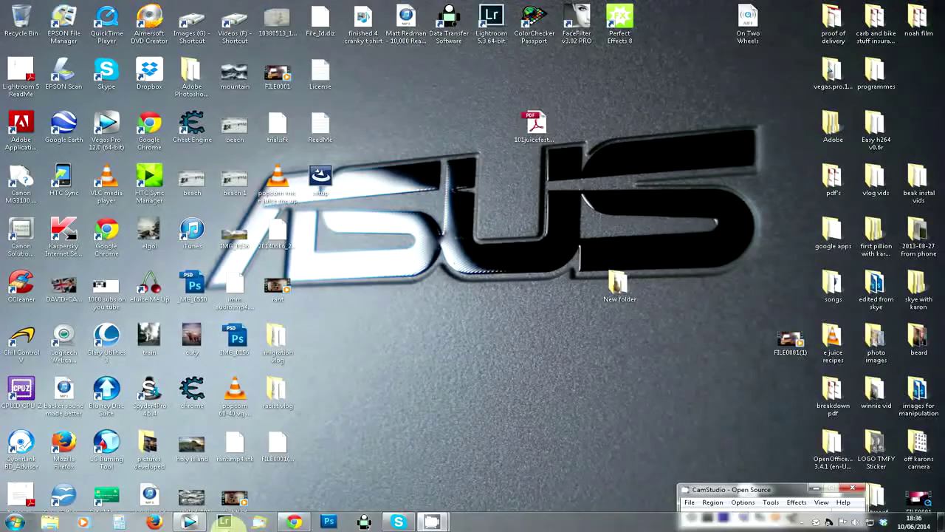
pyautogui.click(292, 522)
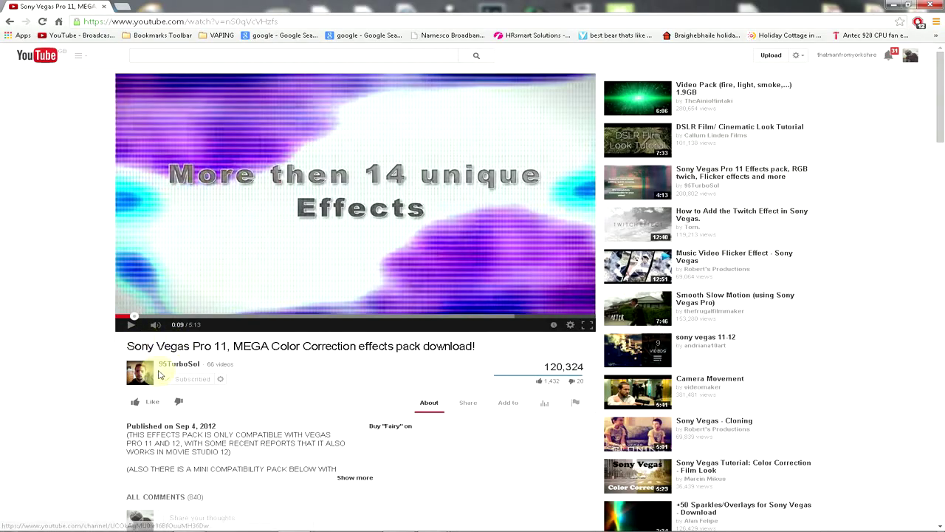
pyautogui.moveTo(162, 373)
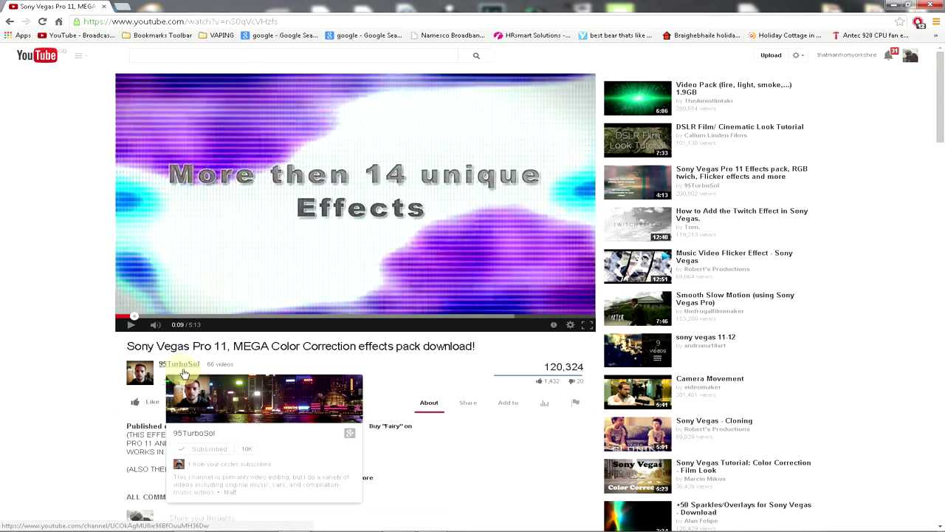
pyautogui.click(132, 326)
pyautogui.moveTo(193, 326)
pyautogui.mouseDown()
pyautogui.moveTo(173, 325)
pyautogui.moveTo(190, 327)
pyautogui.mouseUp()
pyautogui.moveTo(154, 323); pyautogui.dragTo(157, 320)
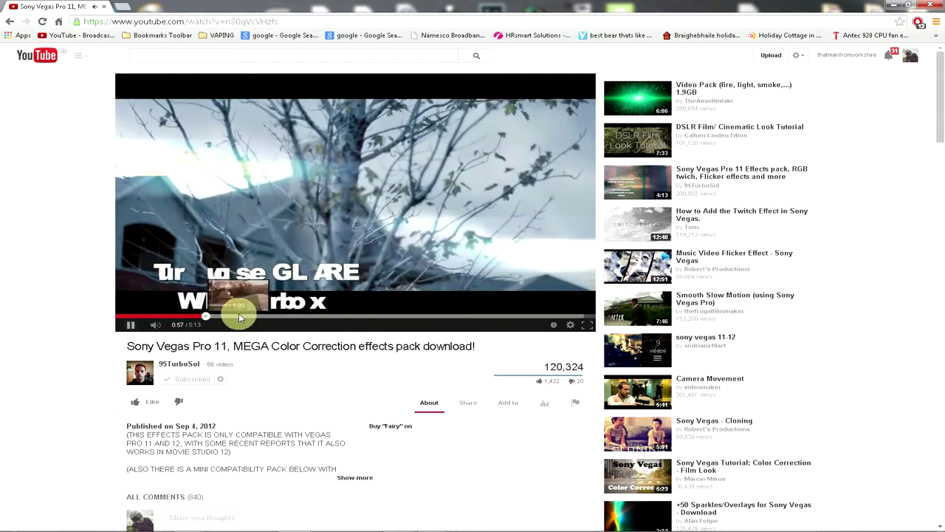
# Skip ahead through the effects demonstrations to the download and installation instructions at about 3:18.
pyautogui.click(280, 313)
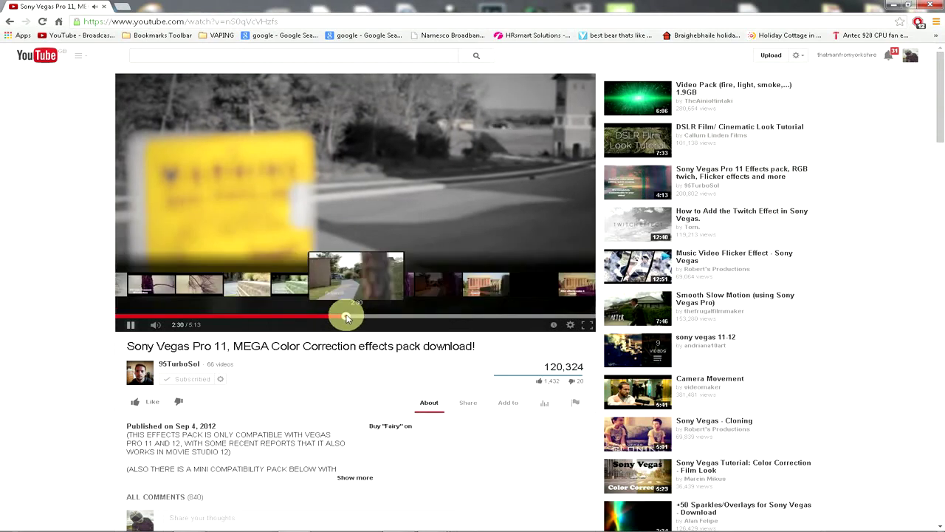
pyautogui.click(347, 314)
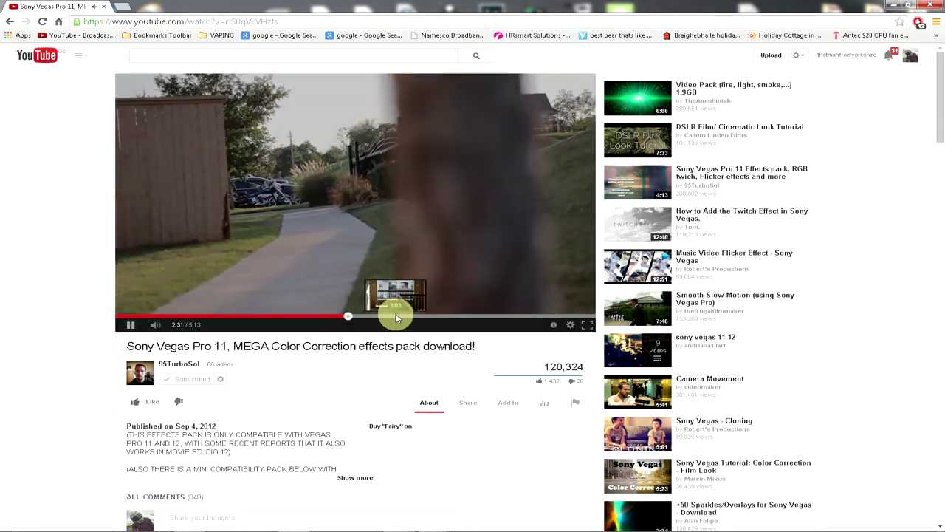
pyautogui.click(397, 313)
pyautogui.click(419, 315)
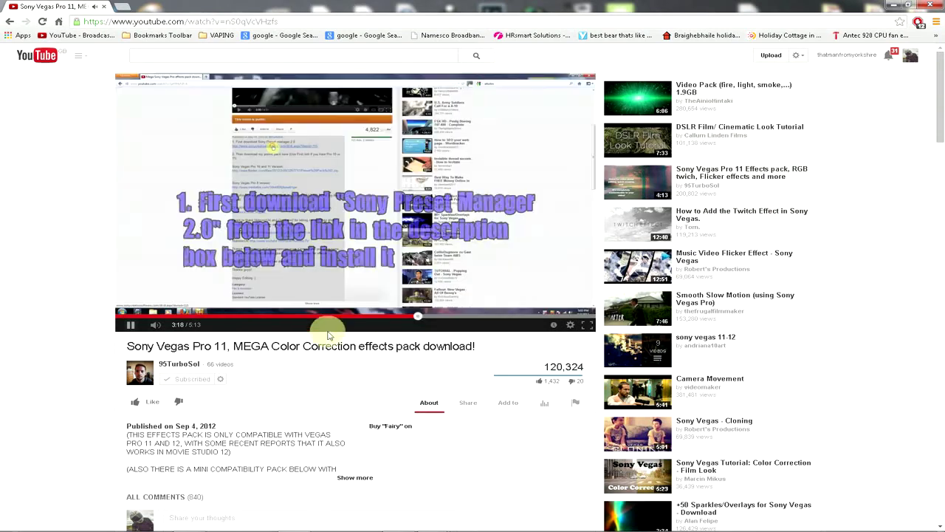
# Open the video uploader's channel and look through its free effects pack downloads and Sony Vegas Pro tutorials.
pyautogui.click(169, 365)
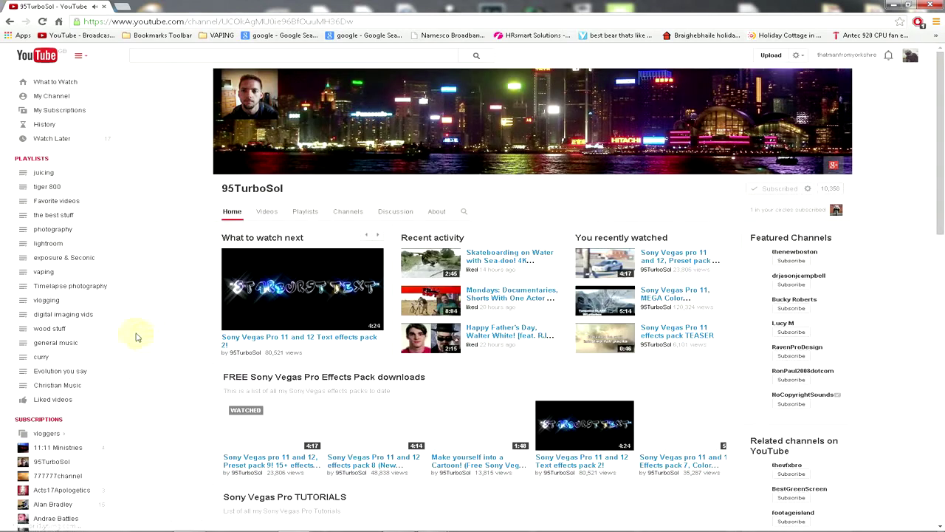
pyautogui.scroll(-3, 144, 333)
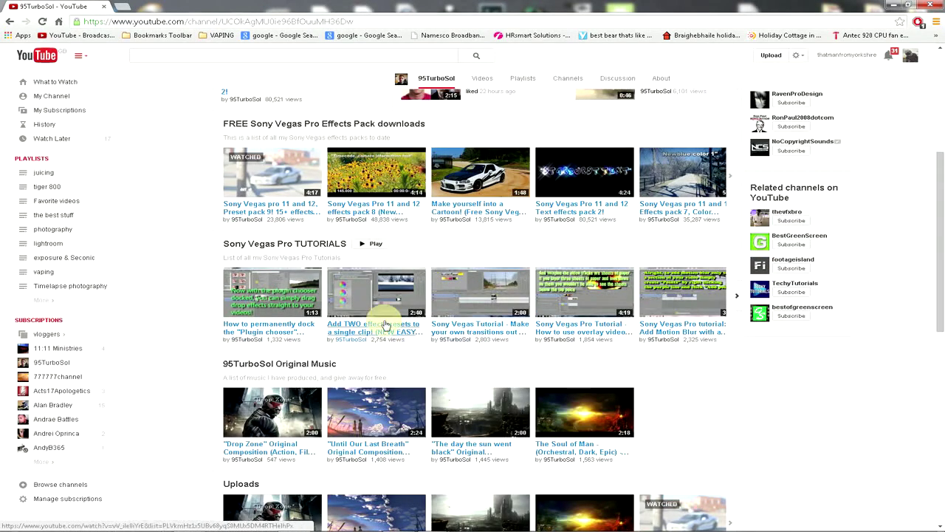
pyautogui.scroll(-2, 175, 319)
pyautogui.scroll(5, 175, 319)
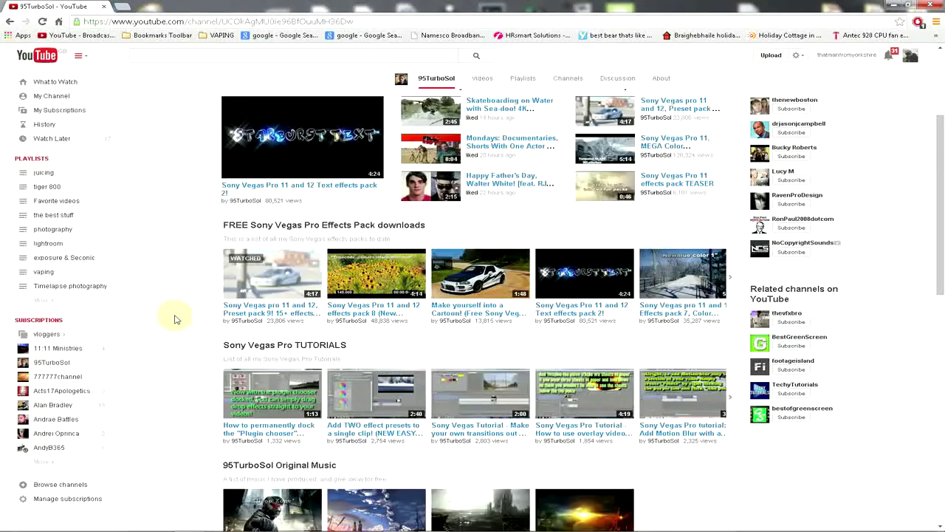
# Return to Vegas Pro and move the last piece about 17 seconds later and the middle piece about 3 seconds later.
pyautogui.click(932, 9)
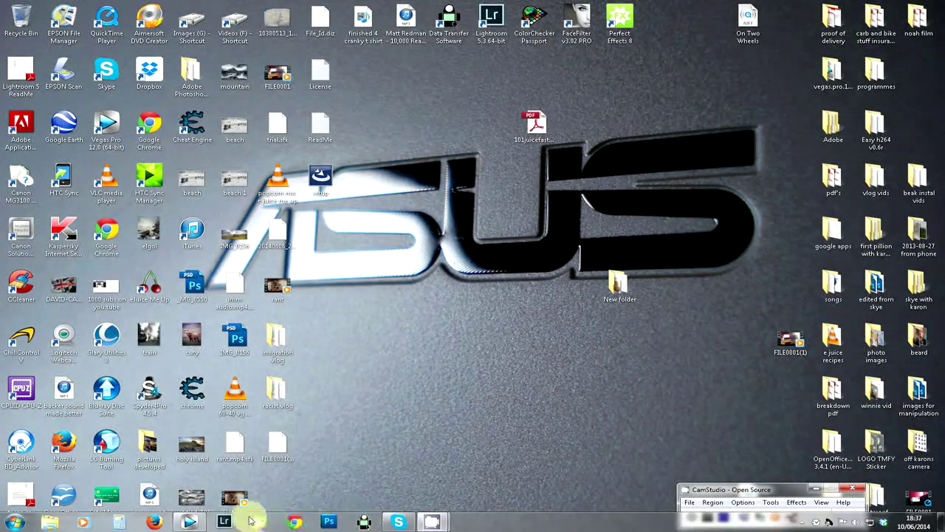
pyautogui.click(188, 522)
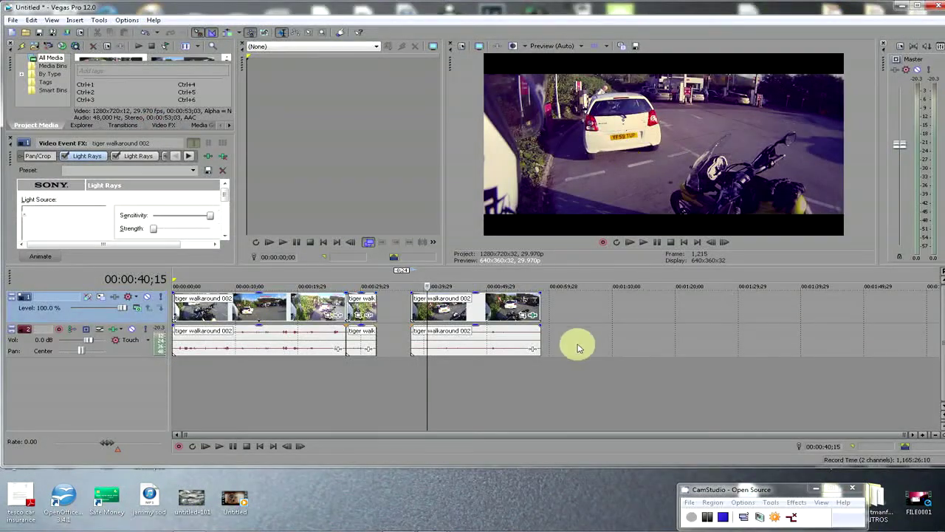
pyautogui.moveTo(470, 316); pyautogui.dragTo(567, 316)
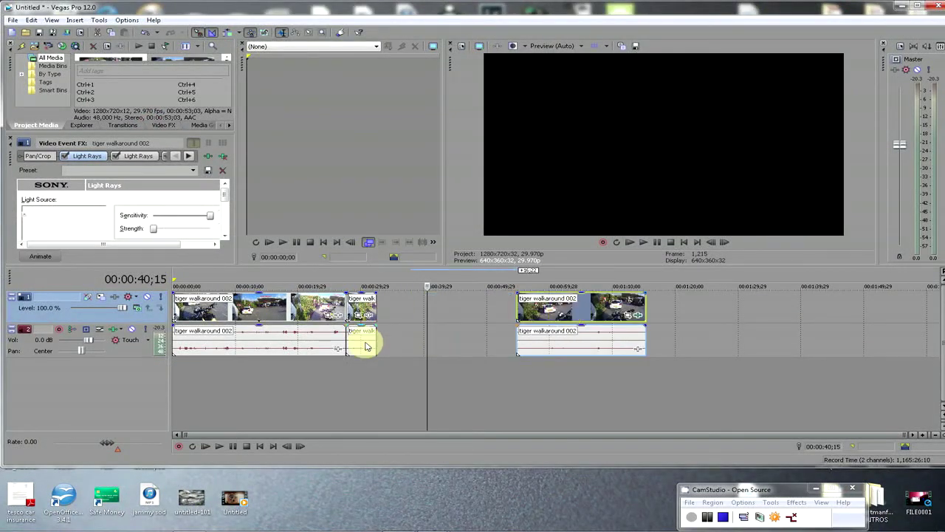
pyautogui.moveTo(367, 313); pyautogui.dragTo(378, 307)
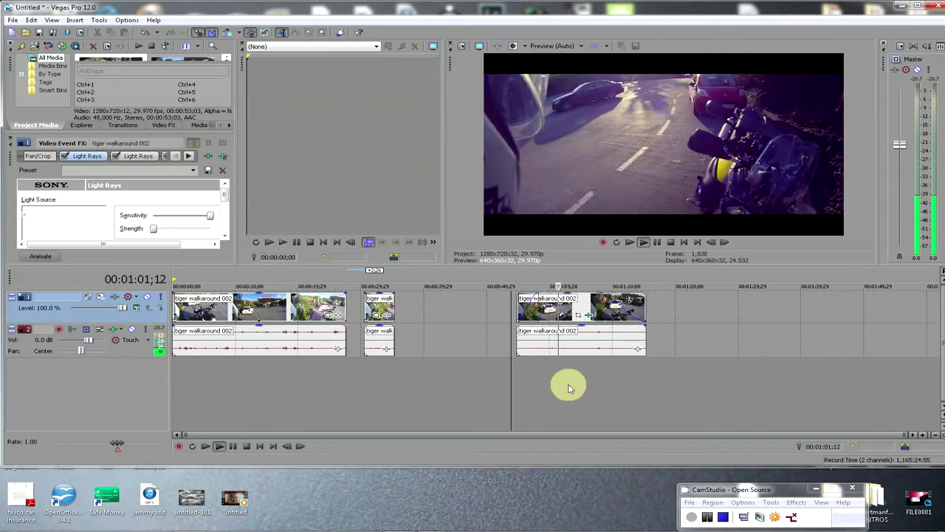
# Play the last piece through its closing fade-out and stop playback.
pyautogui.click(610, 377)
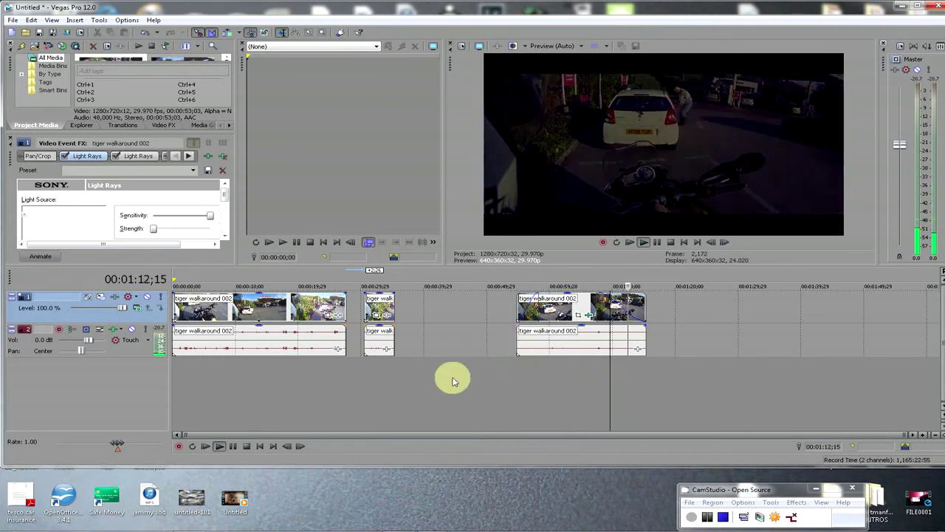
pyautogui.click(245, 446)
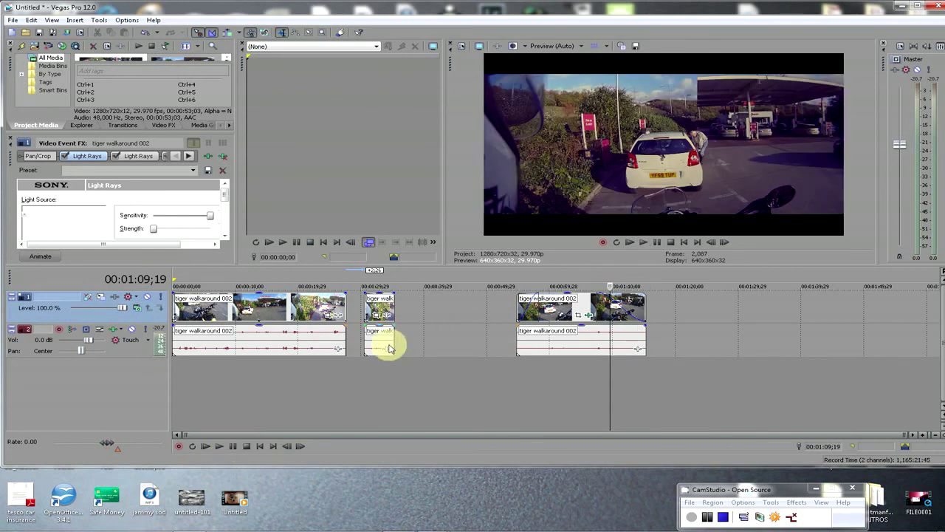